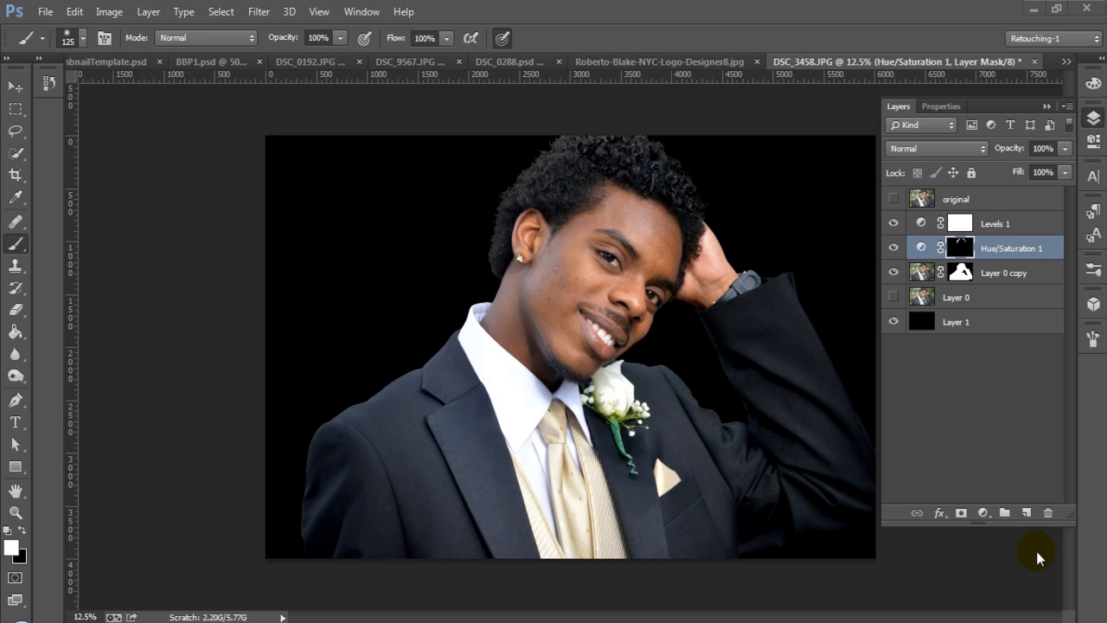
Compare the edited portrait with the unedited photo by showing and hiding the original layer
left_click(895, 200)
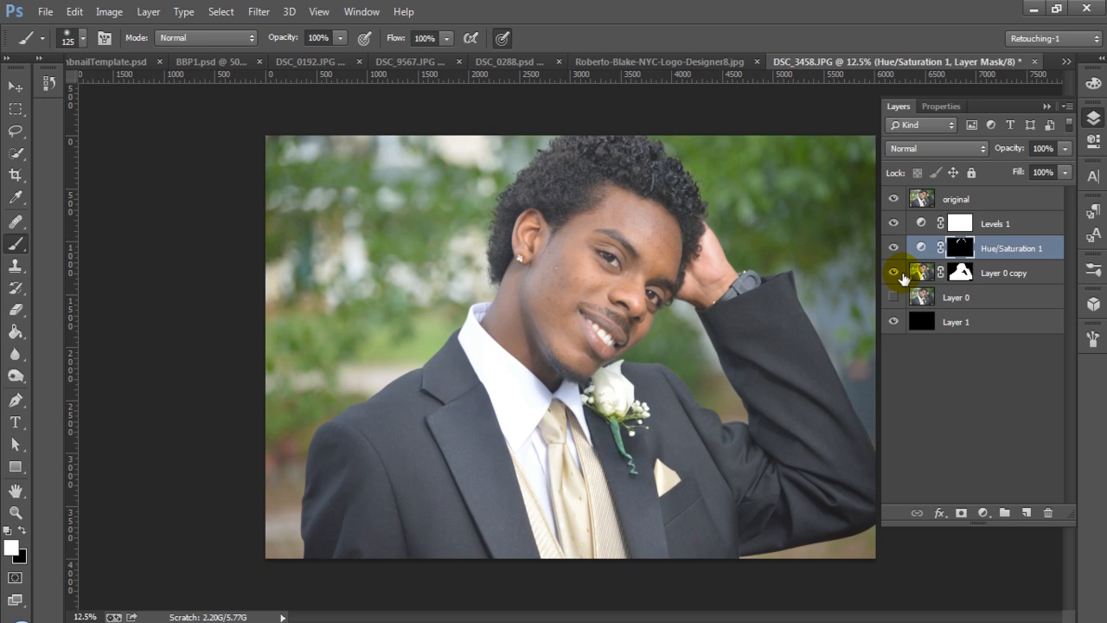
left_click(892, 202)
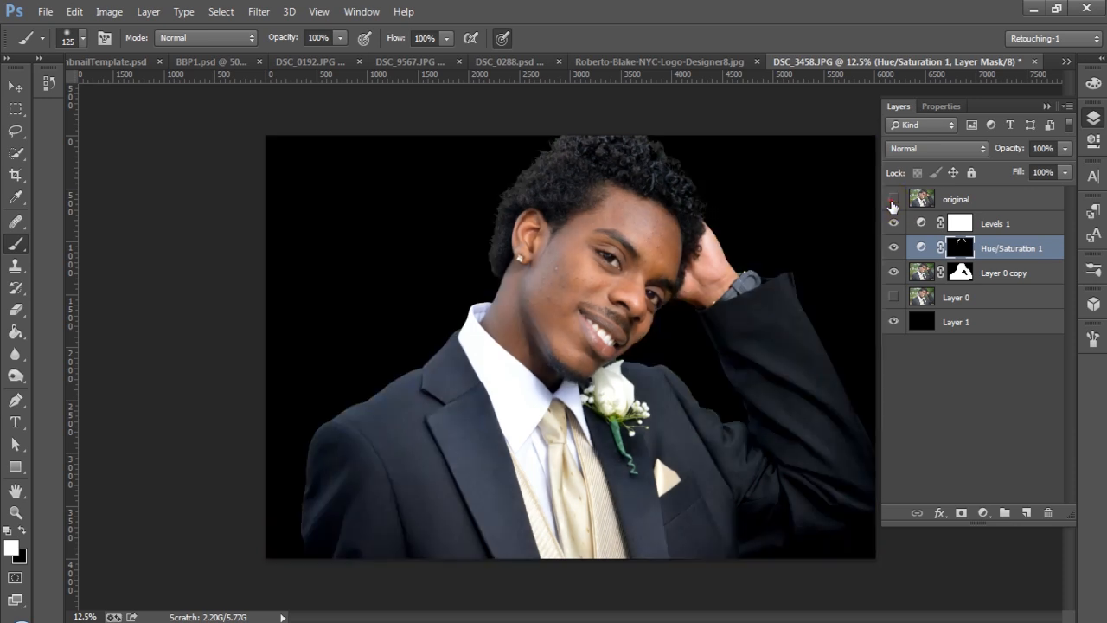
Hide the Hue/Saturation 1 and Layer 0 copy layers, and make Layer 0 visible
left_click(895, 249)
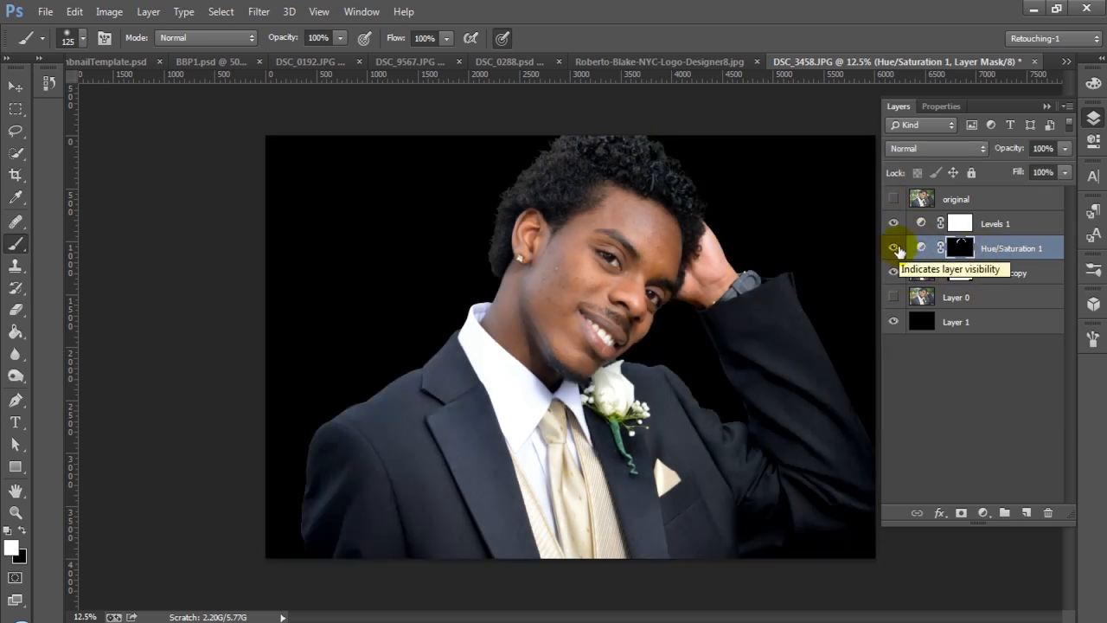
left_click(894, 297)
left_click(894, 297)
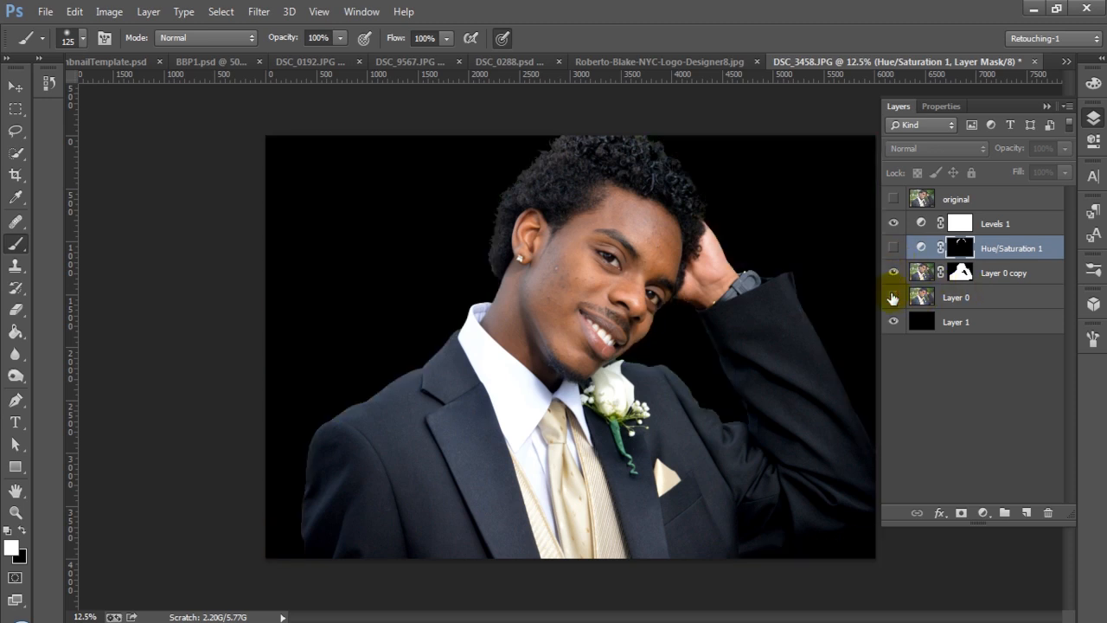
left_click(894, 296)
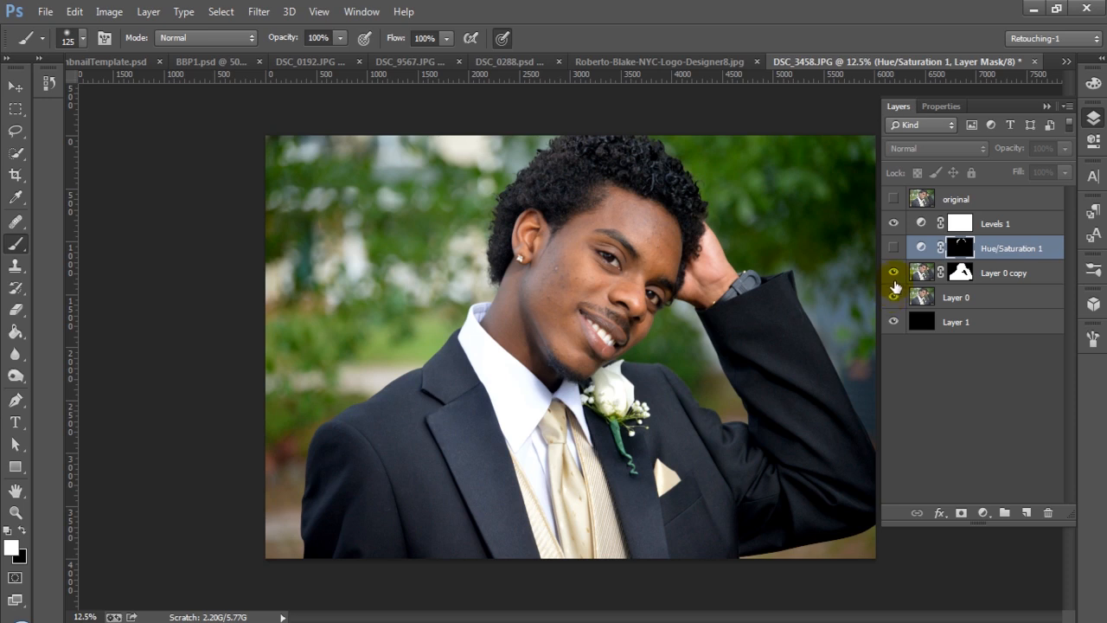
left_click(894, 297)
left_click(894, 297)
left_click(894, 273)
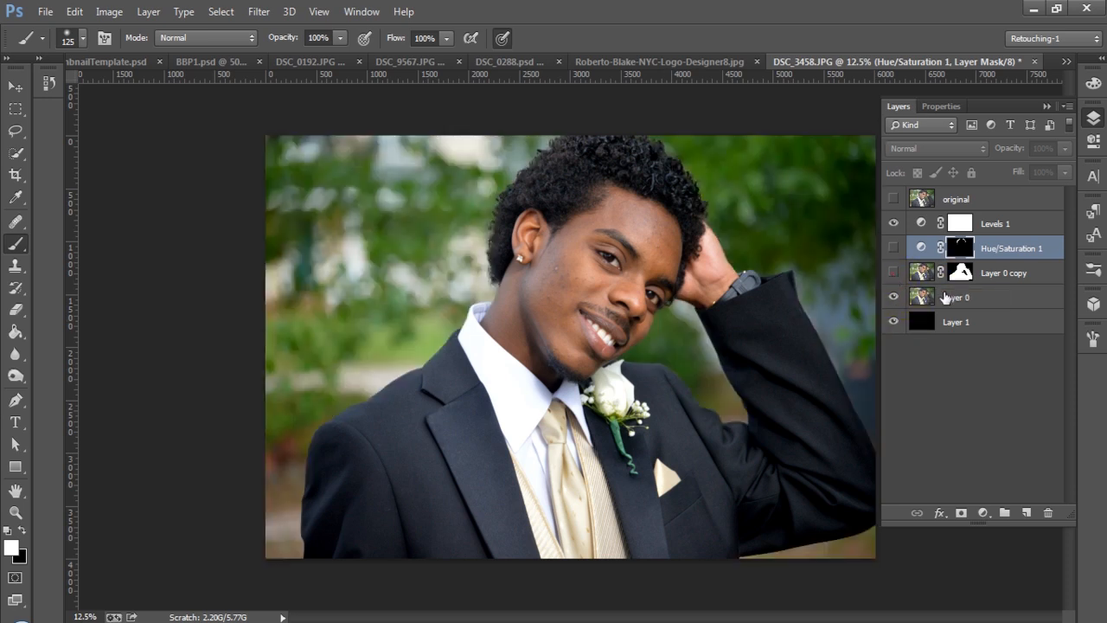
On Layer 0, select the man's suit, raised hand, face and hair with the Quick Selection tool
left_click(946, 298)
left_click(606, 374)
key("w")
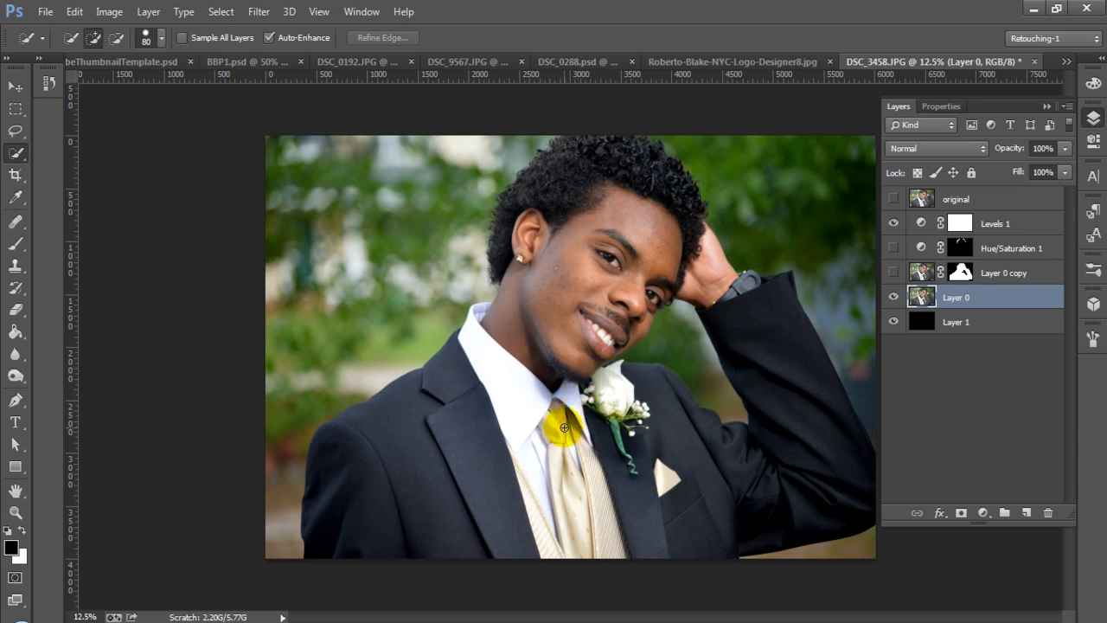
mouse_move(514, 413)
left_mouse_down()
mouse_move(440, 444)
mouse_move(450, 371)
mouse_move(440, 365)
mouse_move(389, 406)
mouse_move(346, 416)
left_mouse_up()
mouse_move(605, 476)
left_mouse_down()
mouse_move(630, 399)
mouse_move(603, 371)
mouse_move(695, 427)
mouse_move(729, 469)
mouse_move(687, 487)
mouse_move(697, 522)
mouse_move(775, 512)
mouse_move(791, 496)
mouse_move(767, 429)
mouse_move(825, 457)
mouse_move(748, 281)
mouse_move(749, 309)
mouse_move(675, 288)
mouse_move(700, 275)
mouse_move(682, 225)
mouse_move(628, 161)
mouse_move(706, 237)
mouse_move(703, 253)
mouse_move(723, 285)
left_mouse_up()
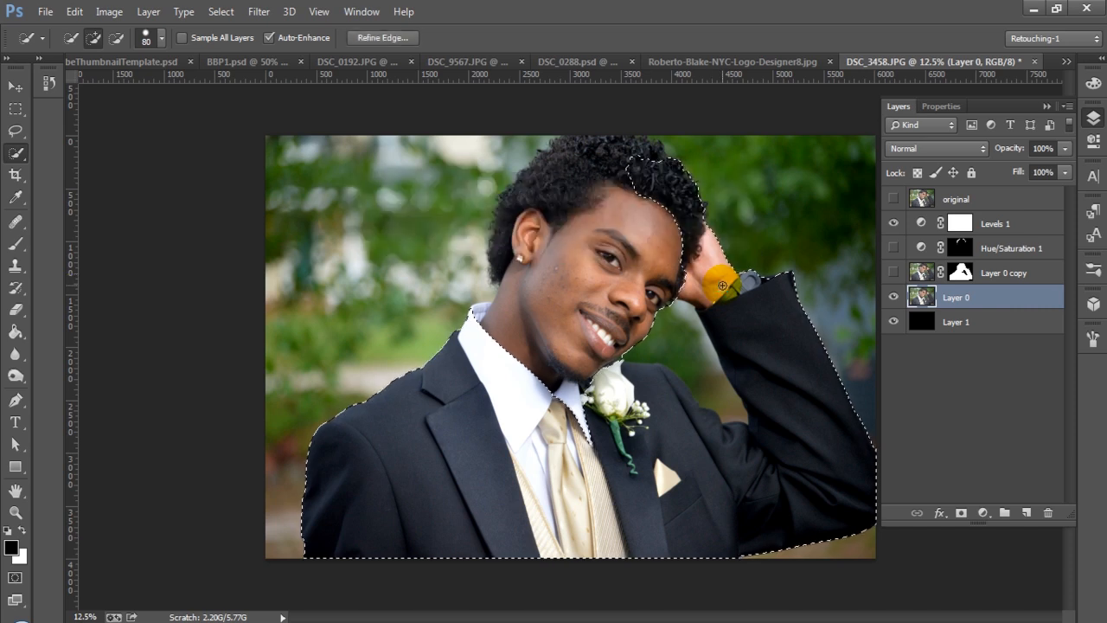
mouse_move(637, 155)
left_mouse_down()
mouse_move(556, 175)
mouse_move(564, 147)
mouse_move(508, 199)
mouse_move(496, 272)
mouse_move(587, 358)
mouse_move(603, 395)
mouse_move(640, 380)
left_mouse_up()
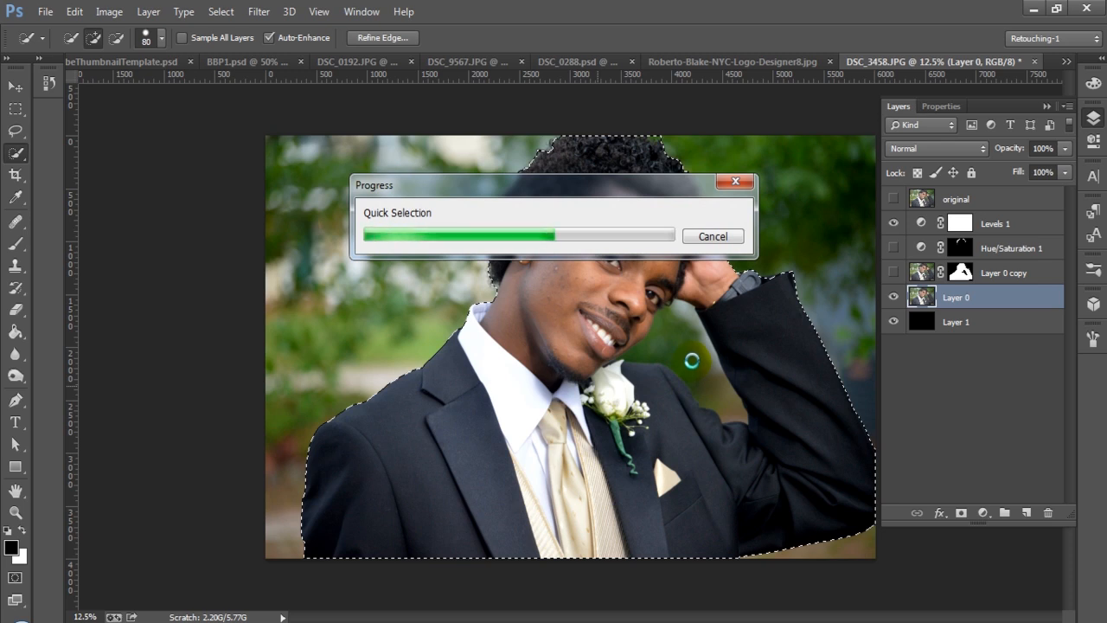
Subtract the background gap between the face and raised arm, and add the missed hair areas to the selection
mouse_move(692, 359)
left_mouse_down()
mouse_move(715, 396)
mouse_move(666, 342)
left_mouse_up()
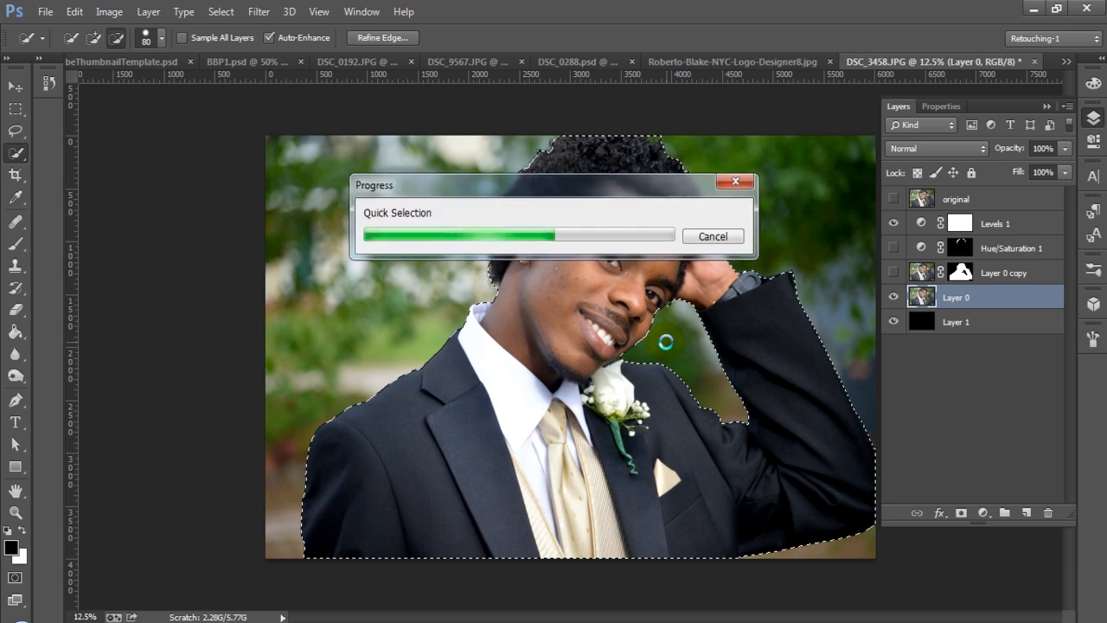
left_click(654, 246)
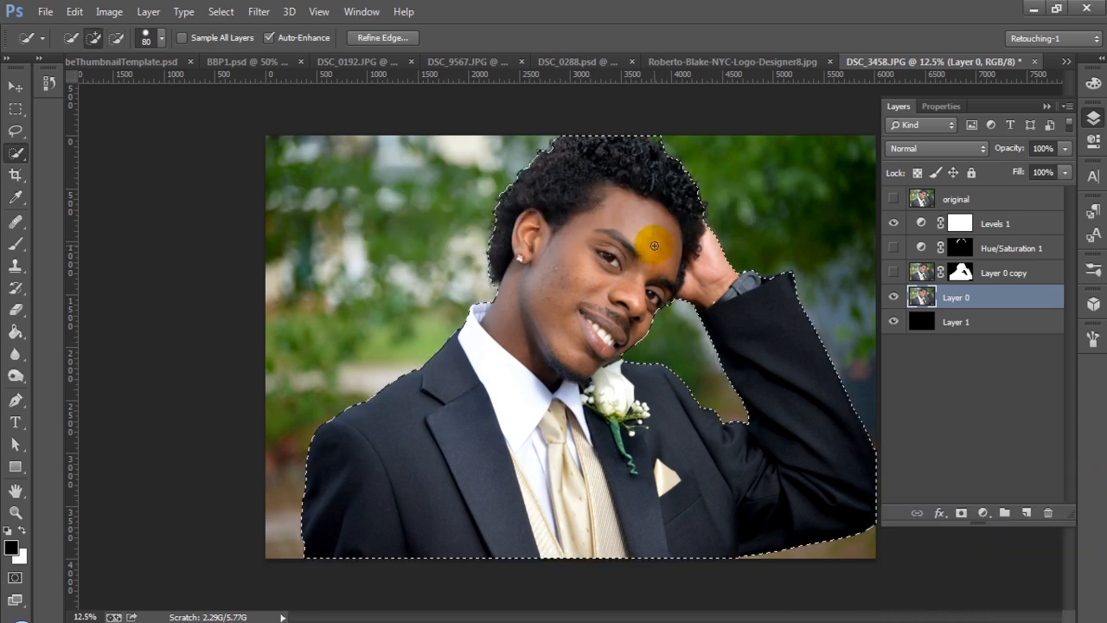
mouse_move(654, 245)
left_mouse_down()
mouse_move(621, 203)
mouse_move(554, 155)
left_mouse_up()
left_click(550, 149)
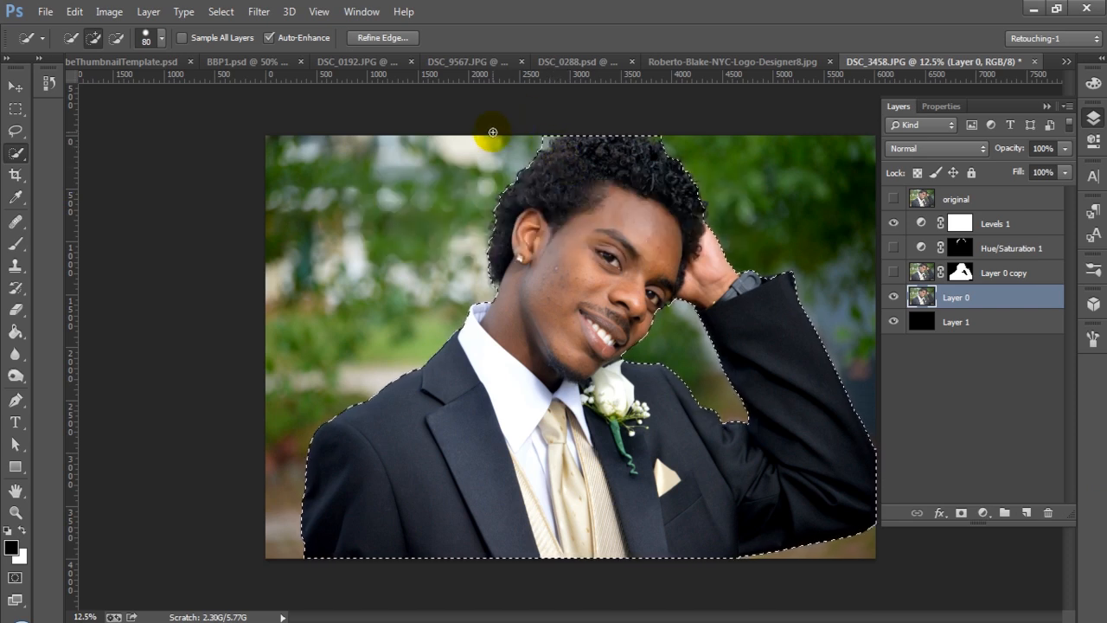
Open Refine Edge for the selection and enable Decontaminate Colors with an amount of 100%
left_click(399, 40)
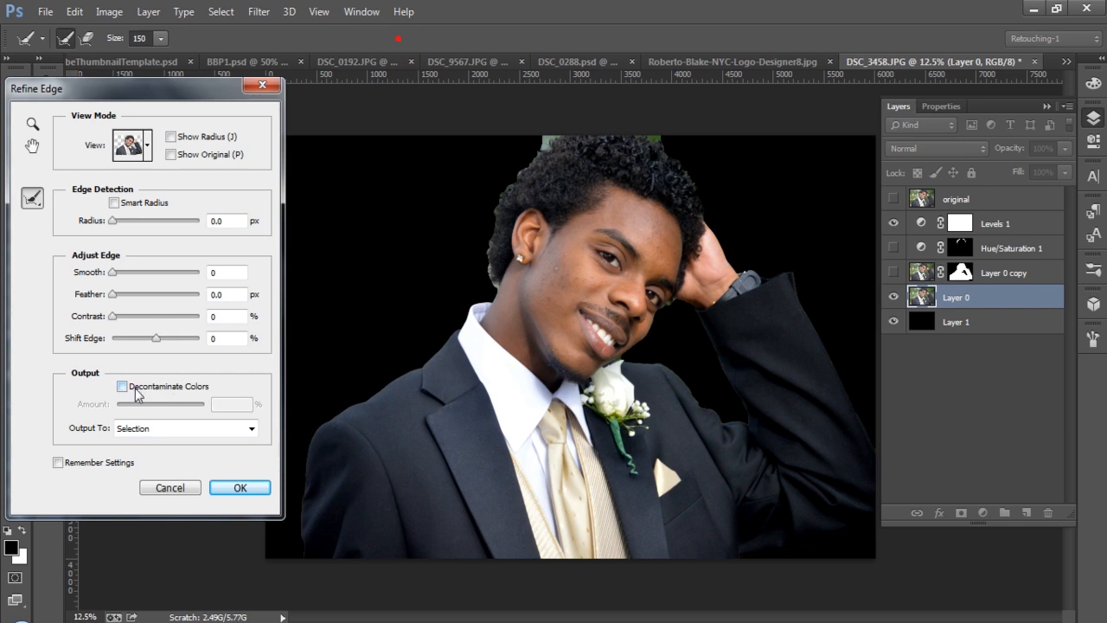
left_click(123, 387)
left_click_drag(180, 406, 223, 413)
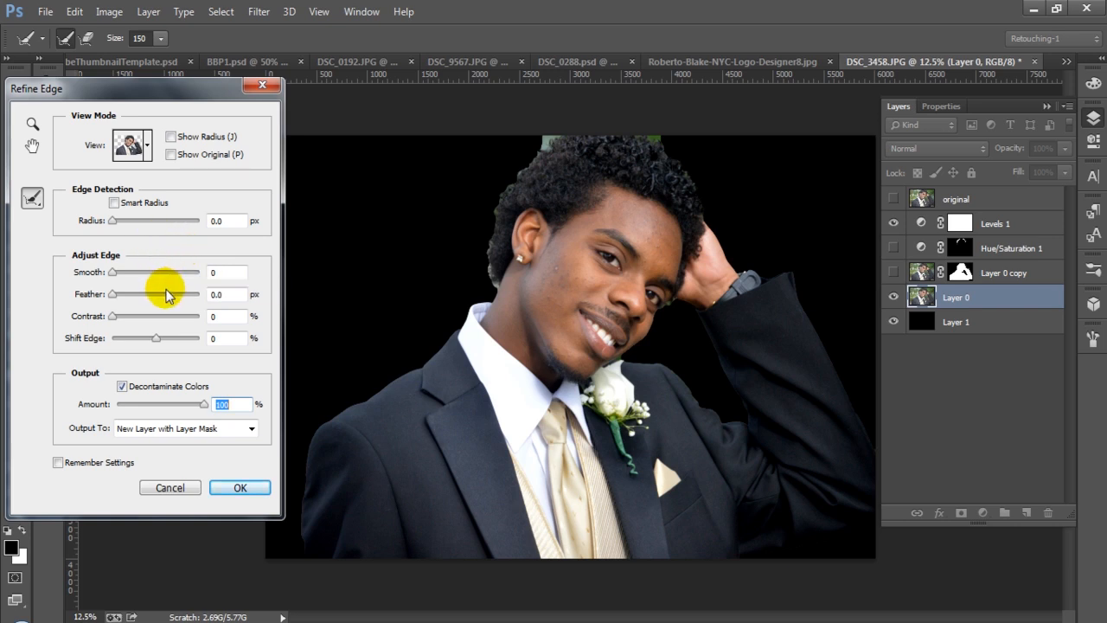
Enable Smart Radius at 3.7 px and set Feather to 0.7 px, Contrast to 6% and Shift Edge to -10%
left_click(114, 203)
left_click_drag(115, 218, 131, 222)
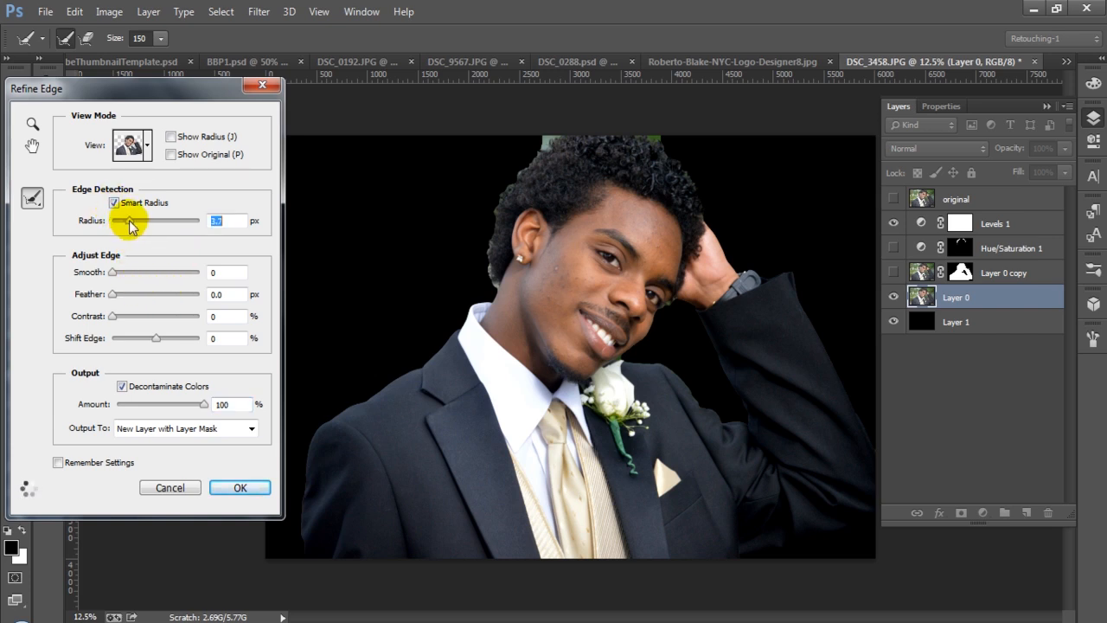
left_click_drag(113, 317, 149, 337)
left_click(111, 294)
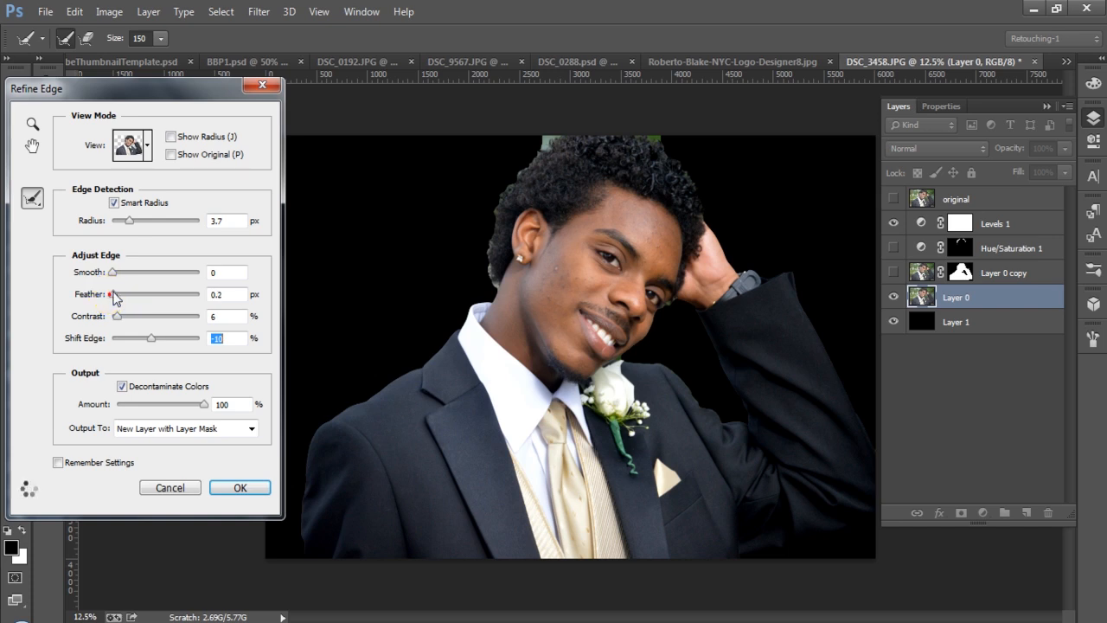
left_click_drag(110, 294, 117, 298)
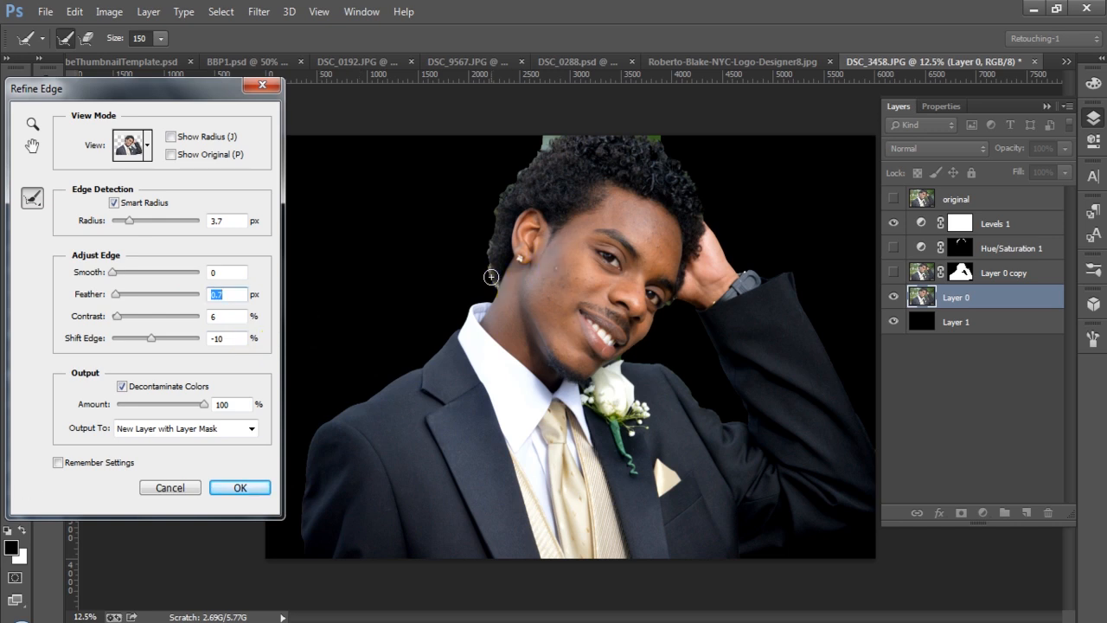
Brush the Refine Radius Tool along the outer hair edge from behind the ear over the top to the raised hand
mouse_move(494, 282)
left_mouse_down()
mouse_move(493, 204)
mouse_move(493, 222)
mouse_move(517, 171)
mouse_move(555, 134)
left_mouse_up()
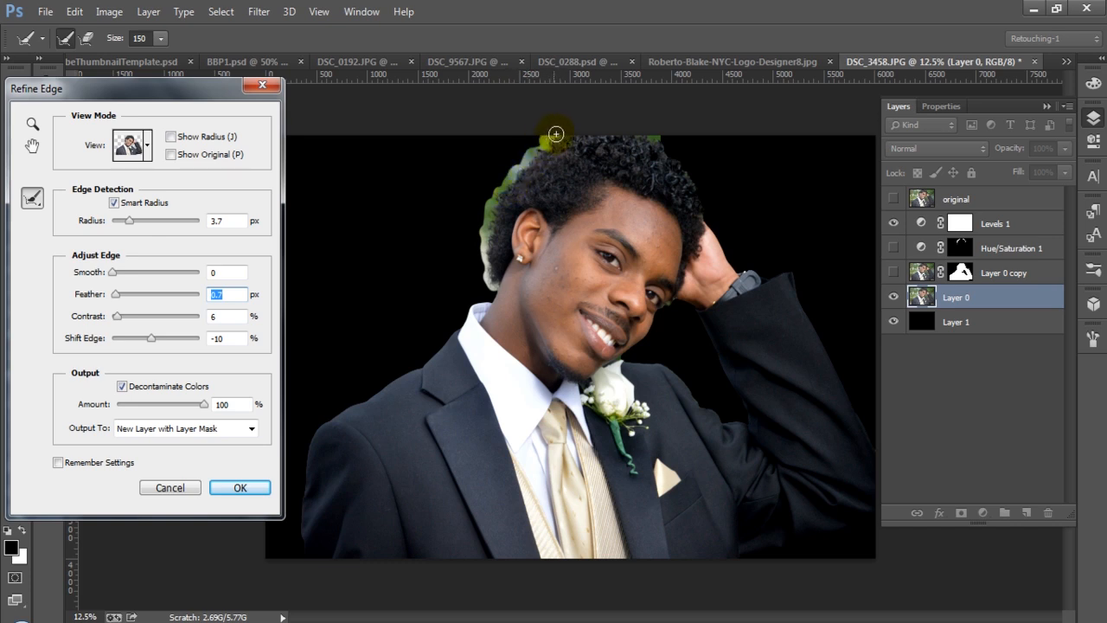
left_click_drag(555, 134, 556, 131)
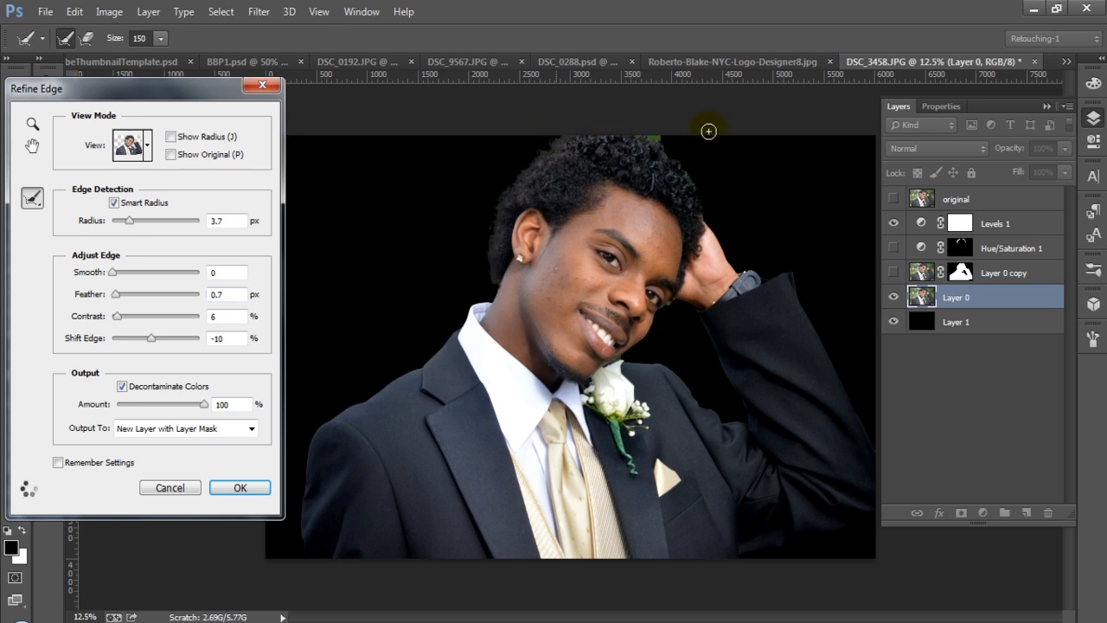
mouse_move(653, 141)
left_mouse_down()
mouse_move(693, 171)
mouse_move(638, 130)
mouse_move(684, 161)
mouse_move(711, 202)
left_mouse_up()
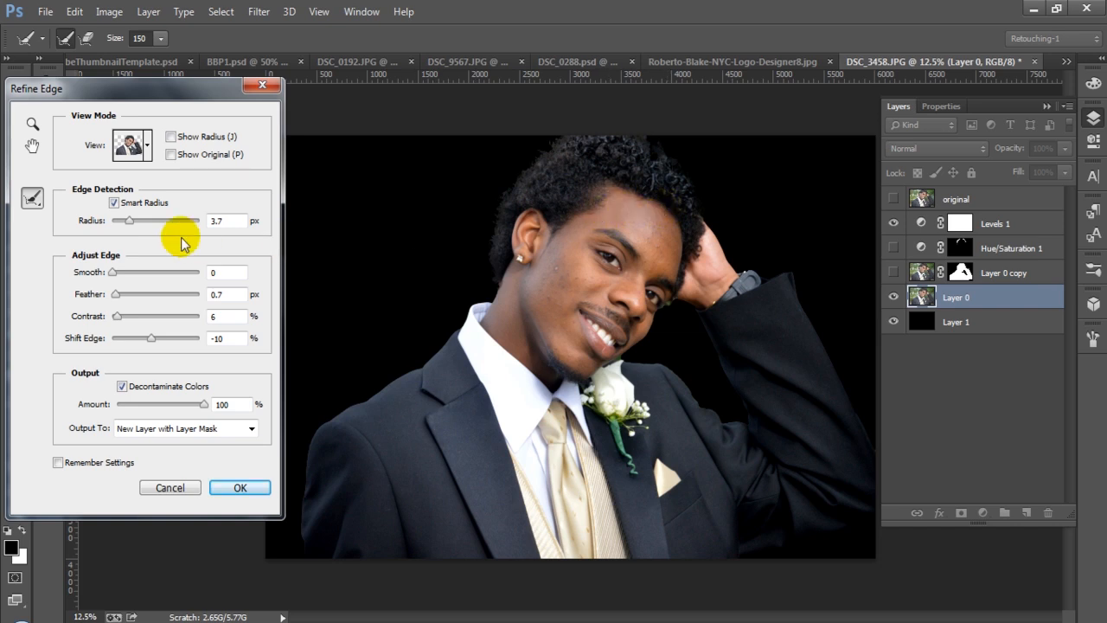
Reduce the edge detection radius to 1.9 px and refine the hair edge above the raised hand again
left_click_drag(129, 220, 111, 217)
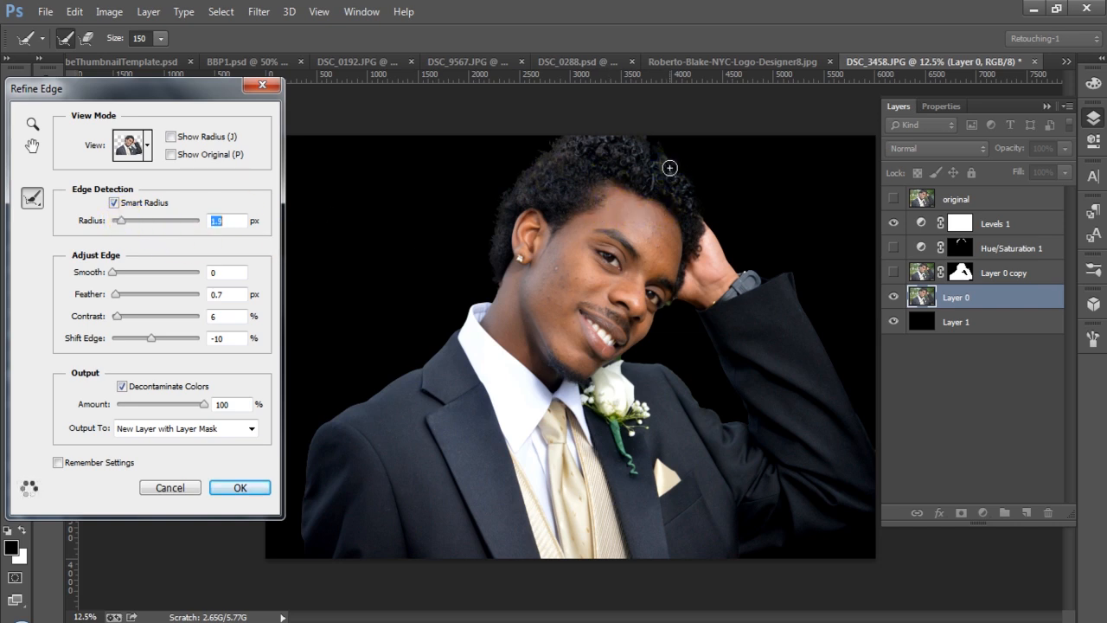
mouse_move(651, 141)
left_mouse_down()
mouse_move(711, 187)
mouse_move(700, 179)
mouse_move(696, 188)
mouse_move(725, 227)
left_mouse_up()
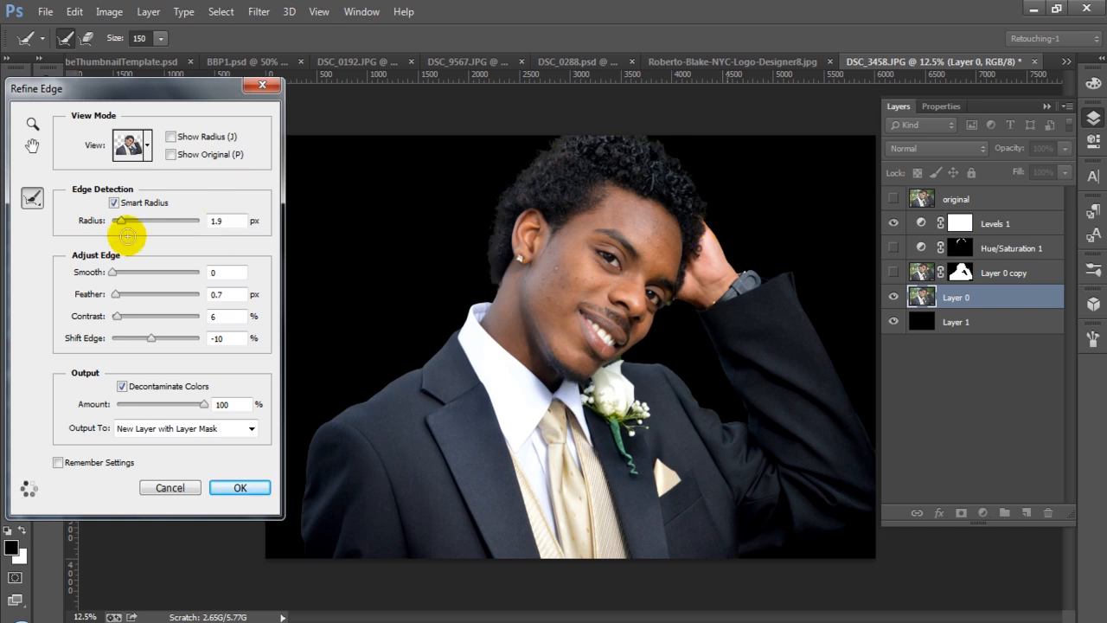
Erase the edge refinement over the hair near the top of the head with the Erase Refinements Tool
left_click(33, 199)
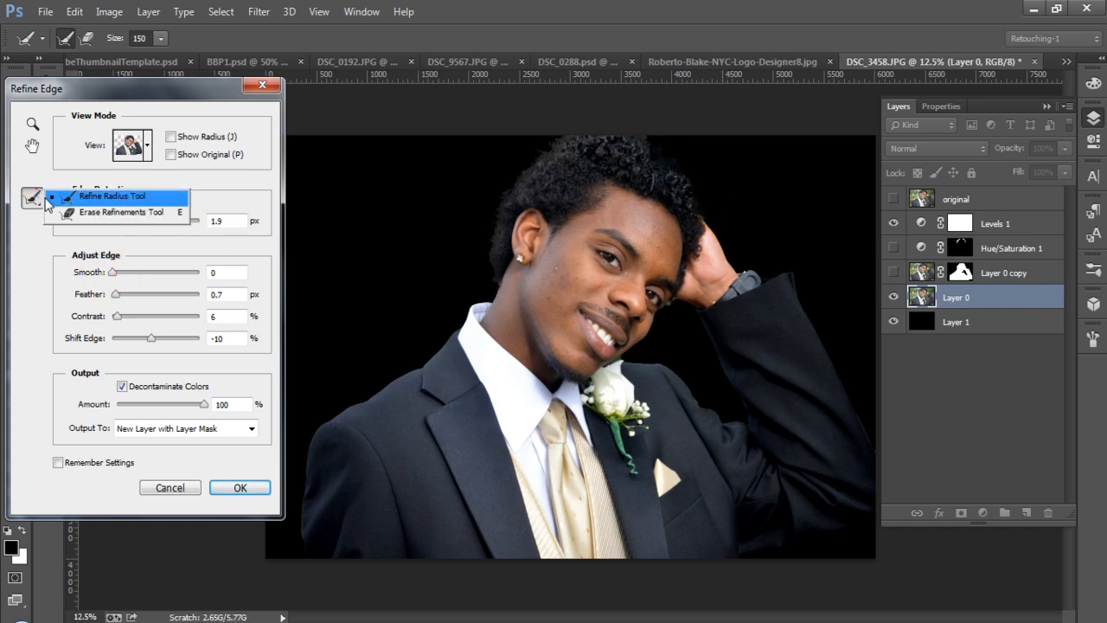
left_click(85, 212)
mouse_move(649, 176)
left_mouse_down()
mouse_move(689, 187)
mouse_move(657, 153)
mouse_move(671, 169)
mouse_move(638, 151)
mouse_move(636, 161)
mouse_move(652, 154)
mouse_move(696, 181)
mouse_move(638, 150)
left_mouse_up()
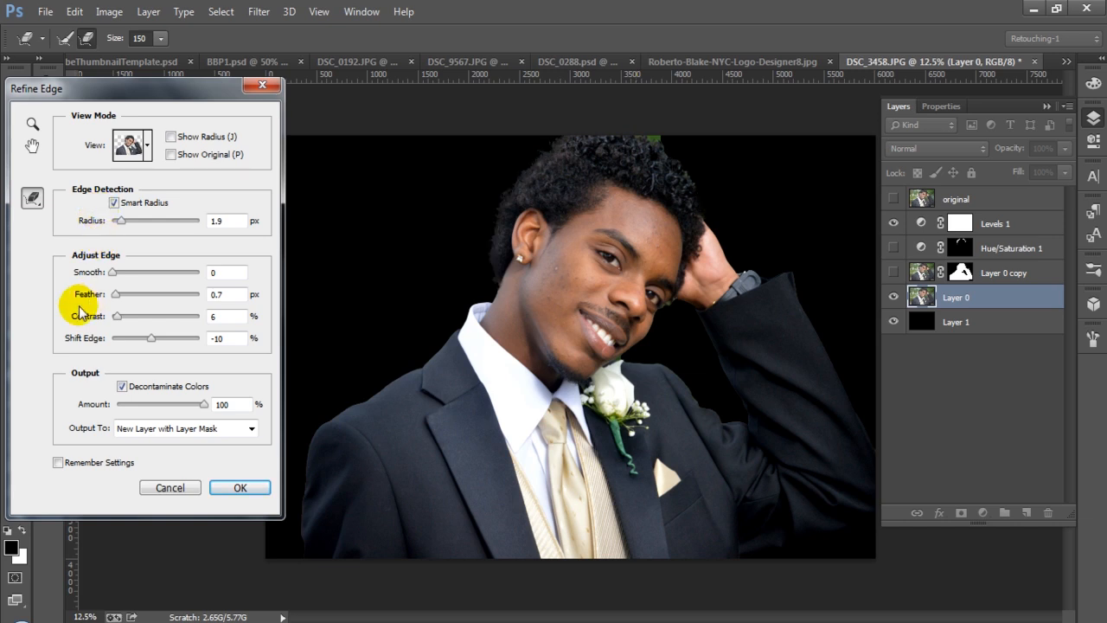
With the Refine Radius Tool, refine the hair edge at the image's upper border and the edges around the raised hand
left_click(32, 199)
left_click(61, 197)
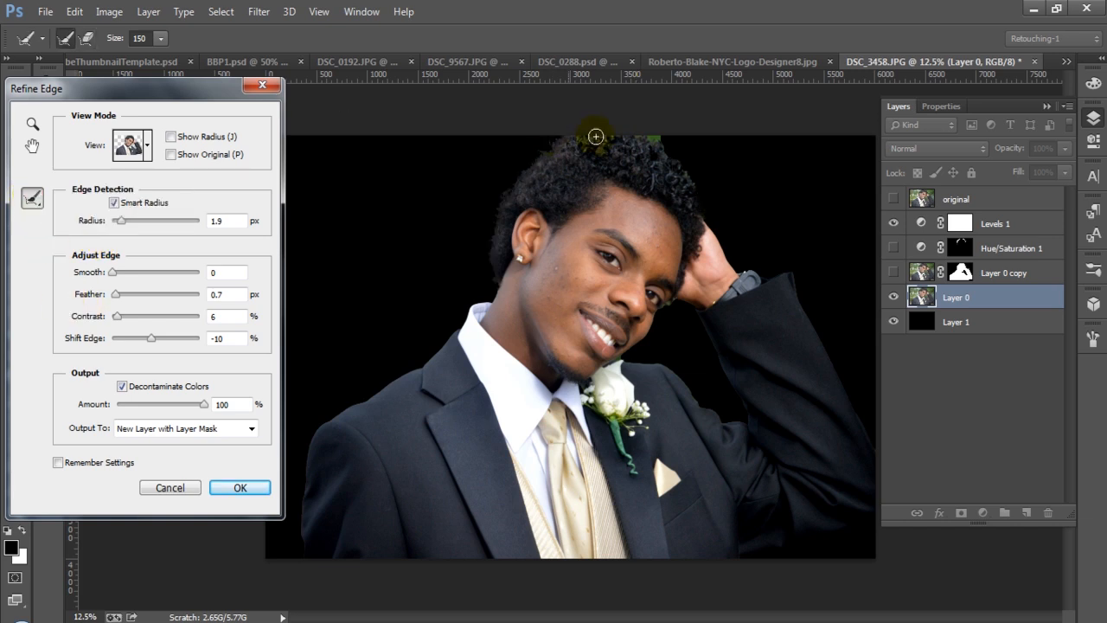
mouse_move(666, 134)
left_mouse_down()
mouse_move(638, 132)
mouse_move(672, 143)
mouse_move(696, 178)
mouse_move(663, 131)
left_mouse_up()
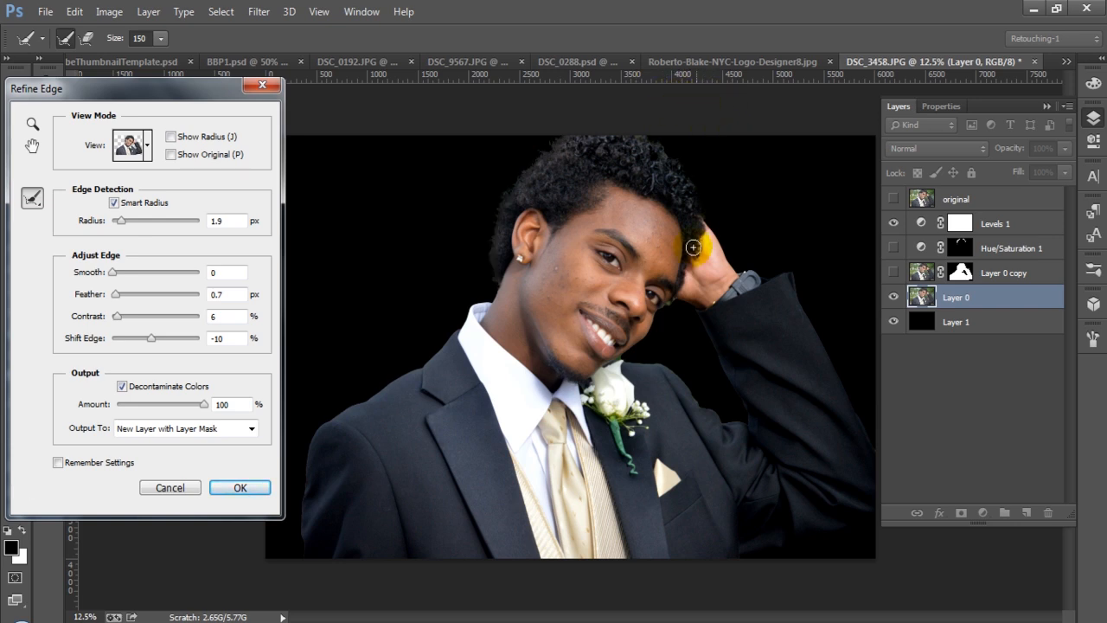
left_click_drag(674, 307, 672, 308)
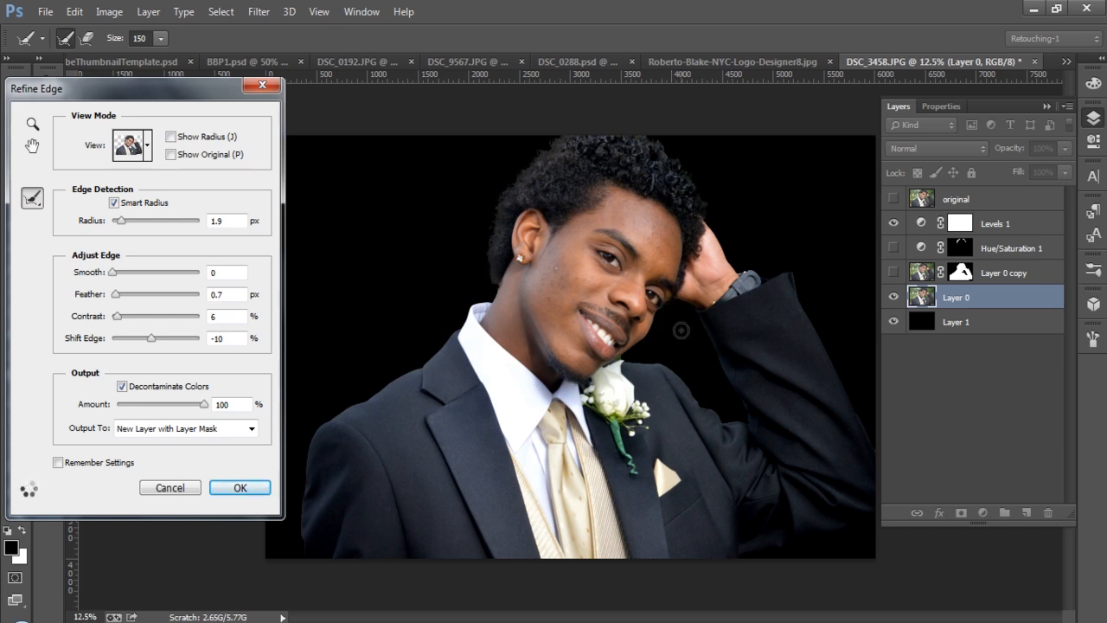
left_click_drag(702, 248, 714, 289)
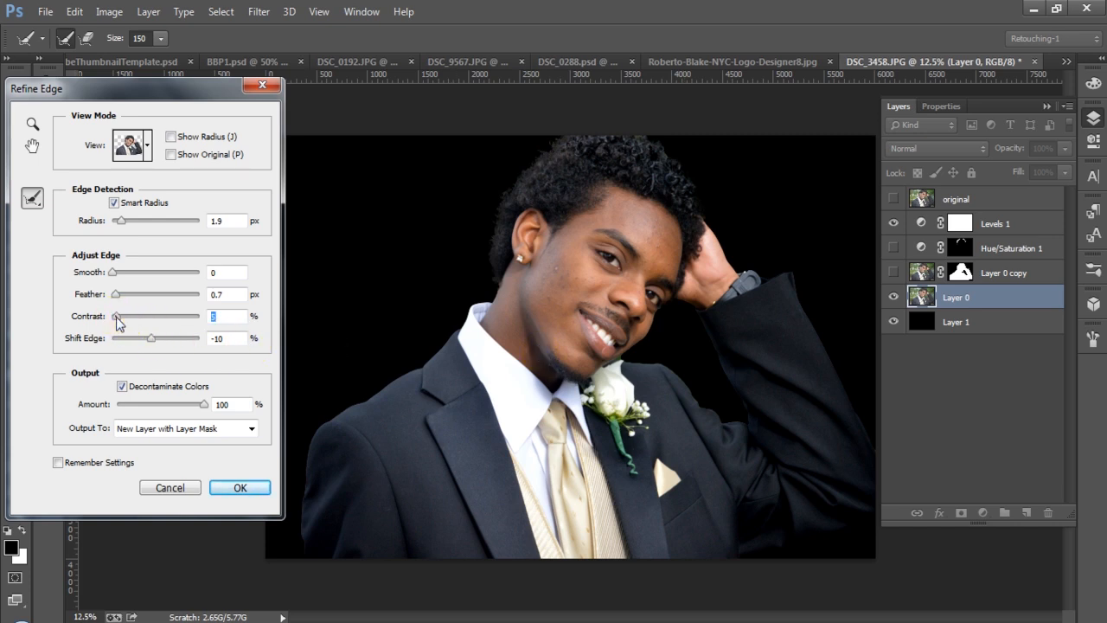
Set the edge Contrast to 4% and refine the selection edge from the back of the neck to the shirt collar
left_click(116, 316)
mouse_move(491, 275)
left_mouse_down()
mouse_move(485, 261)
mouse_move(489, 286)
mouse_move(447, 331)
mouse_move(454, 342)
mouse_move(452, 321)
mouse_move(489, 320)
mouse_move(447, 323)
left_mouse_up()
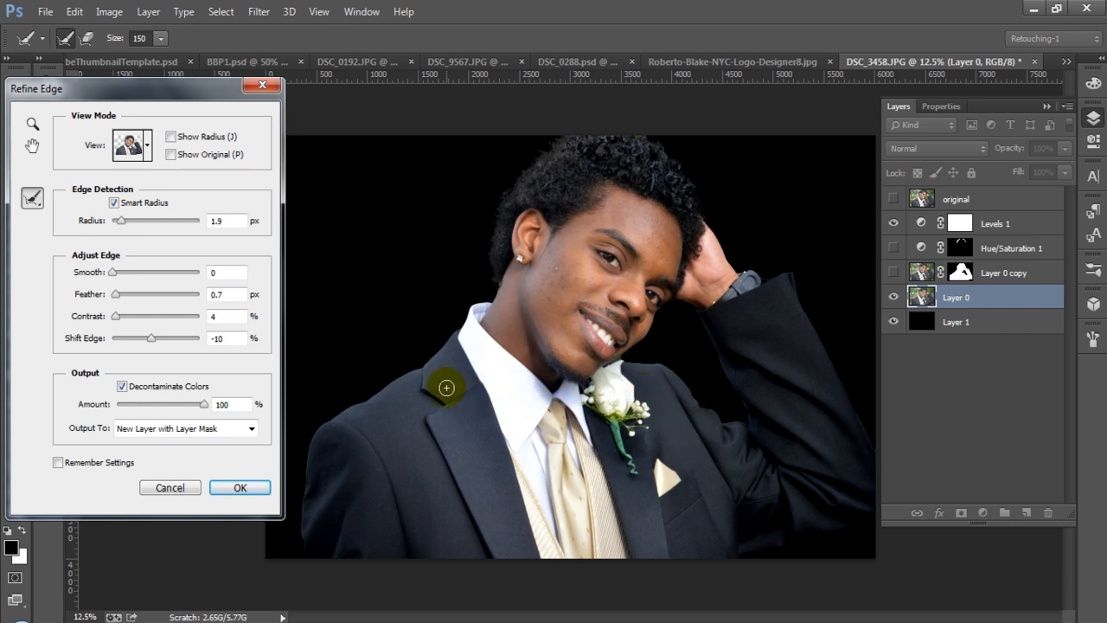
Set the selection's Feather to 0.3 px and Shift Edge to -3%
left_click_drag(116, 292, 117, 296)
left_click(114, 292)
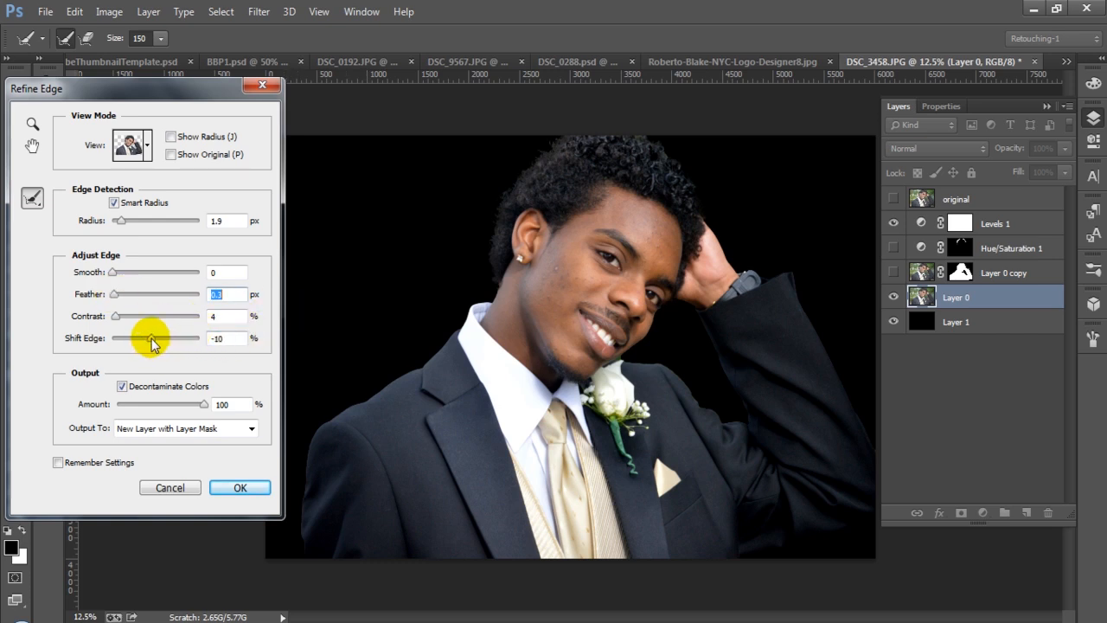
left_click_drag(152, 337, 155, 339)
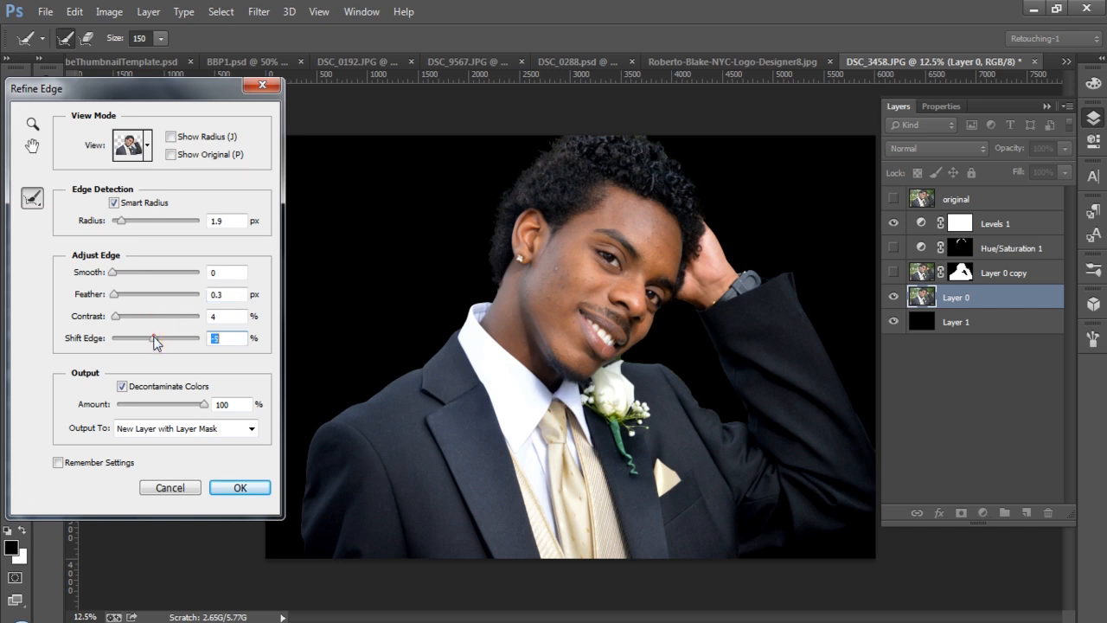
left_click(155, 339)
Refine the hair edge on the raised-hand side near the image's upper border, previewing the mask in Black & White view
mouse_move(697, 111)
left_mouse_down()
mouse_move(667, 123)
mouse_move(675, 127)
left_mouse_up()
left_click(147, 148)
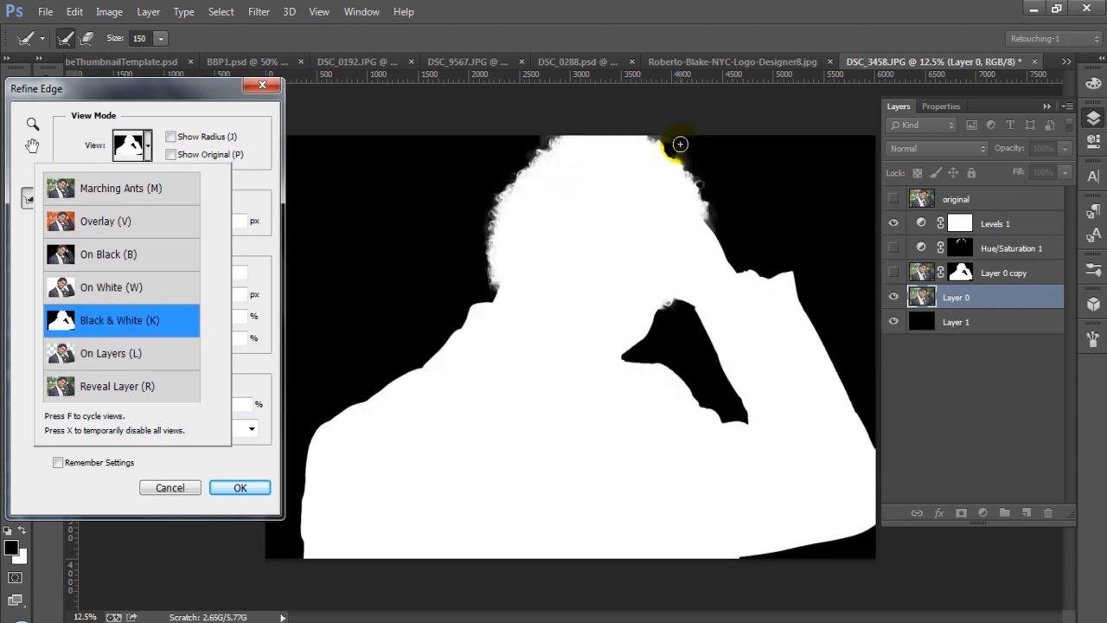
mouse_move(680, 144)
left_mouse_down()
mouse_move(669, 133)
mouse_move(675, 142)
mouse_move(735, 139)
mouse_move(674, 135)
left_mouse_up()
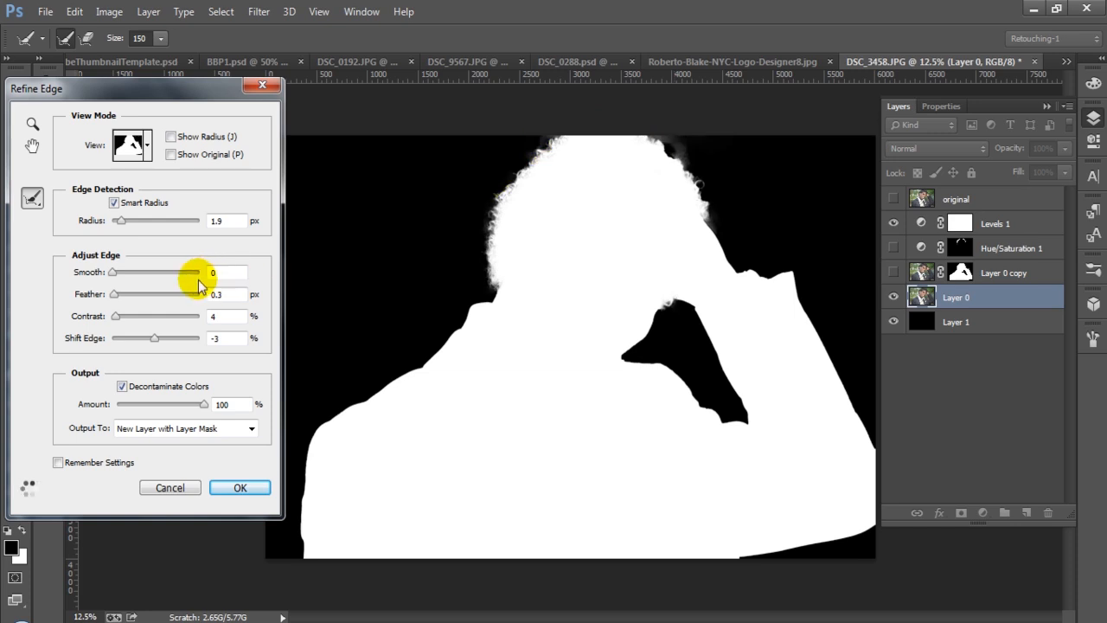
Set the edge Contrast to 8% and output the refined cutout as a new layer with a layer mask, after previewing it on white and black
left_click(120, 316)
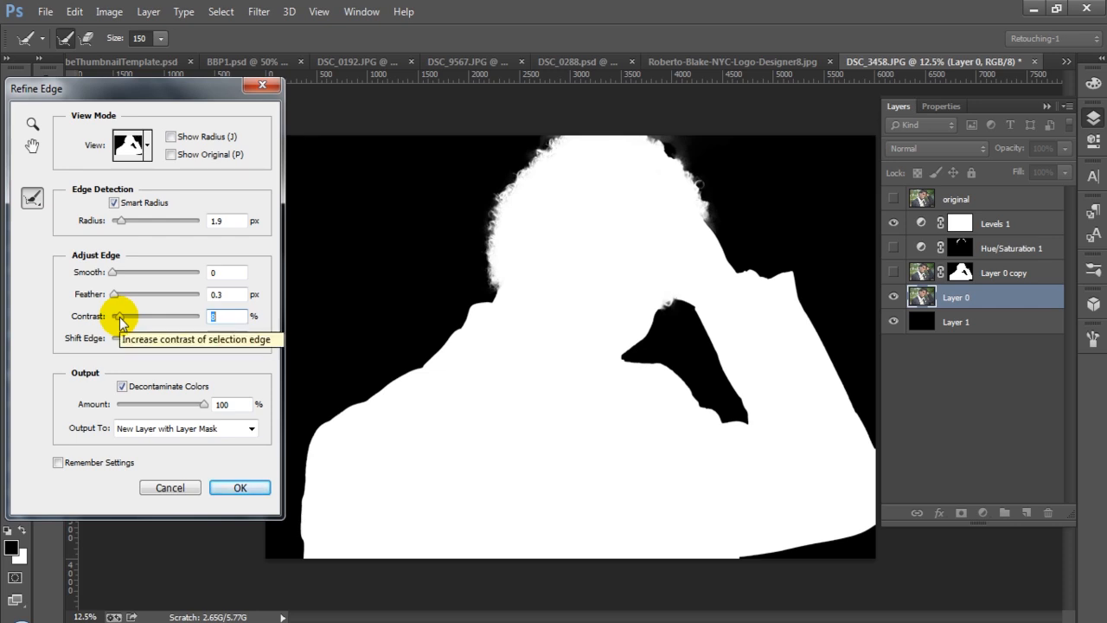
left_click(138, 156)
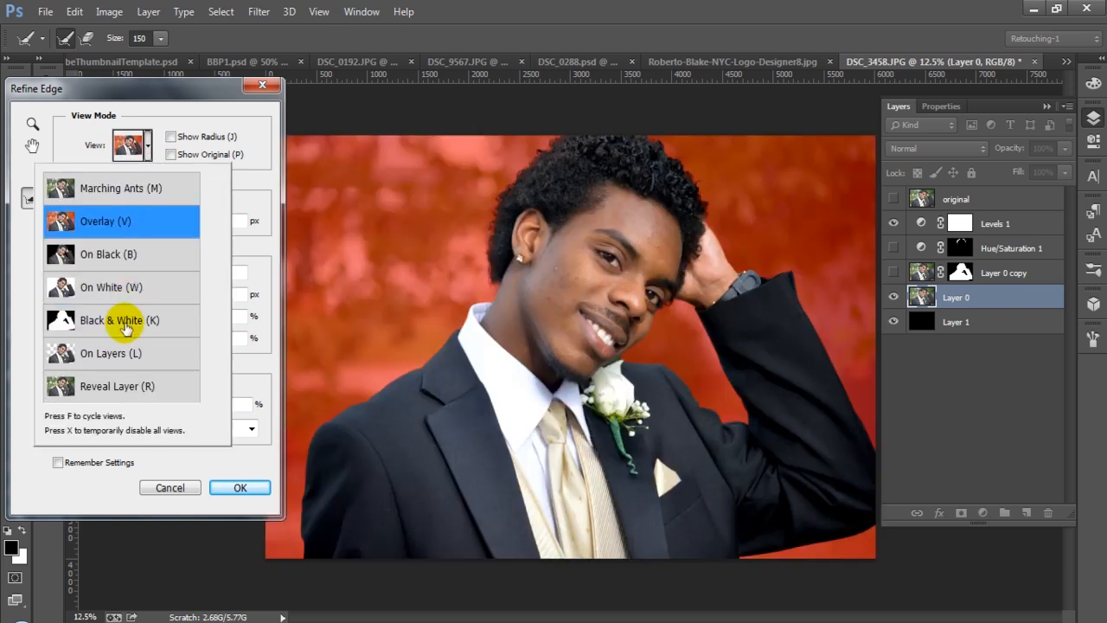
left_click(114, 289)
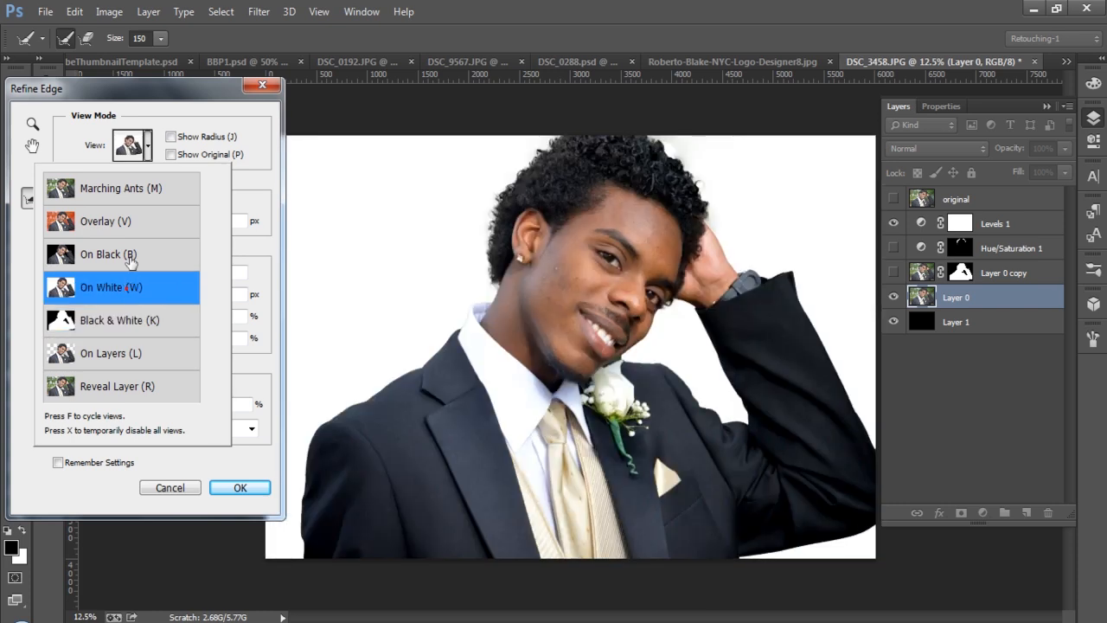
left_click(240, 484)
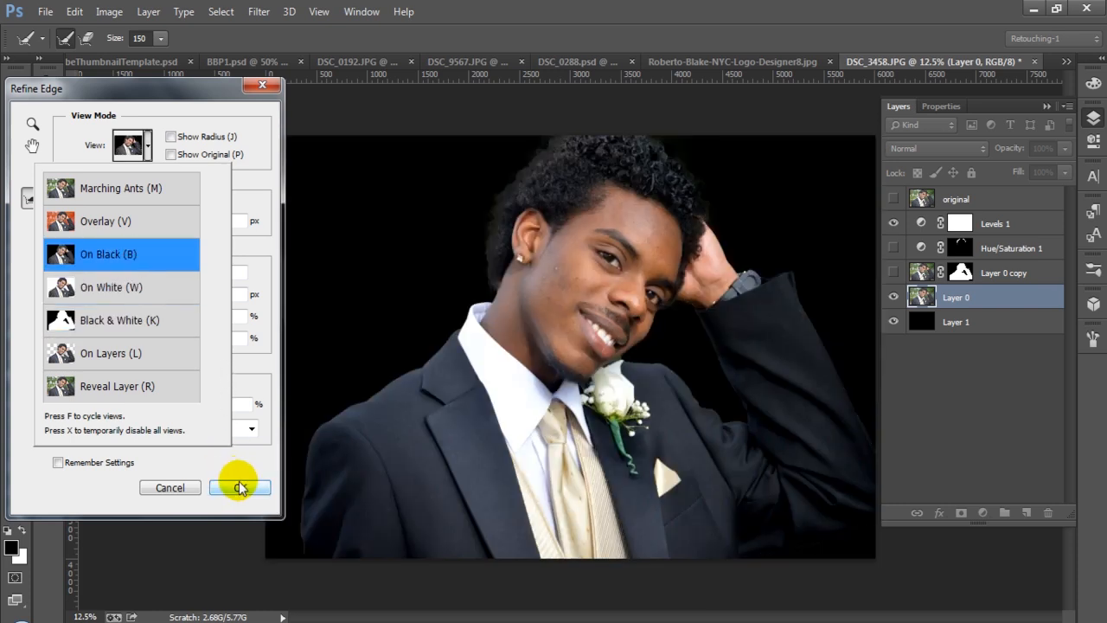
left_click(239, 483)
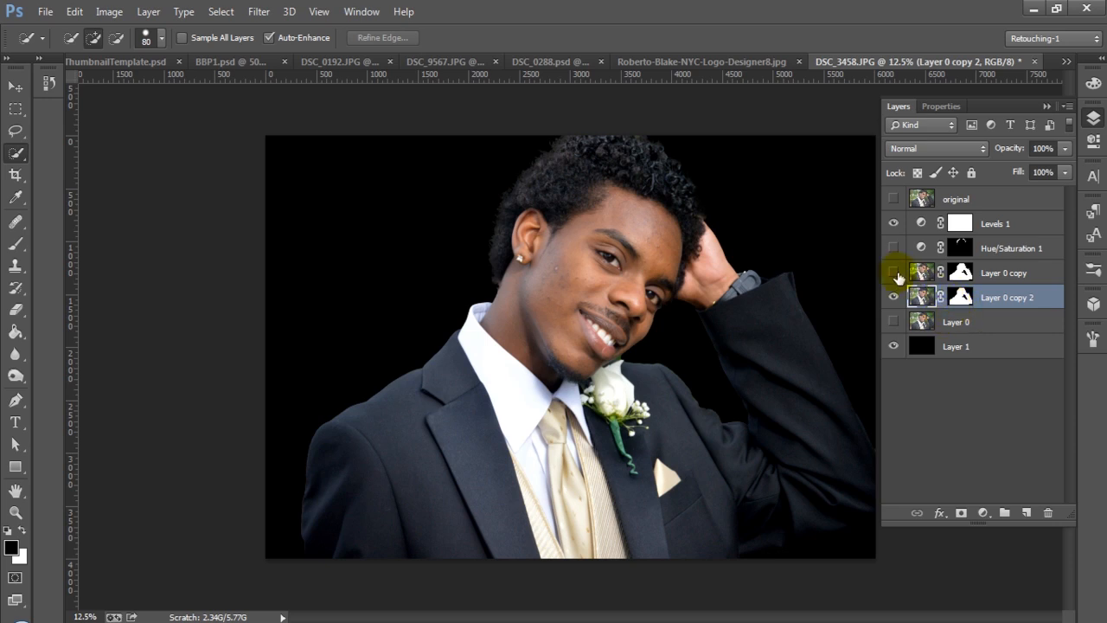
Compare the cutout with the unedited photo by showing and hiding the "original" layer
left_click(895, 200)
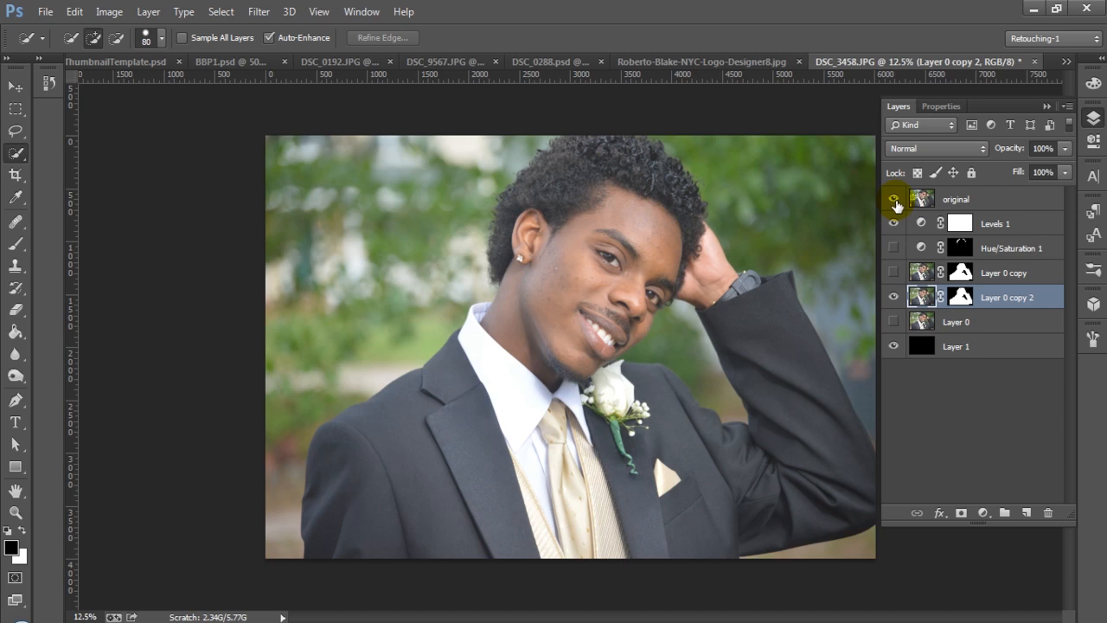
left_click(894, 200)
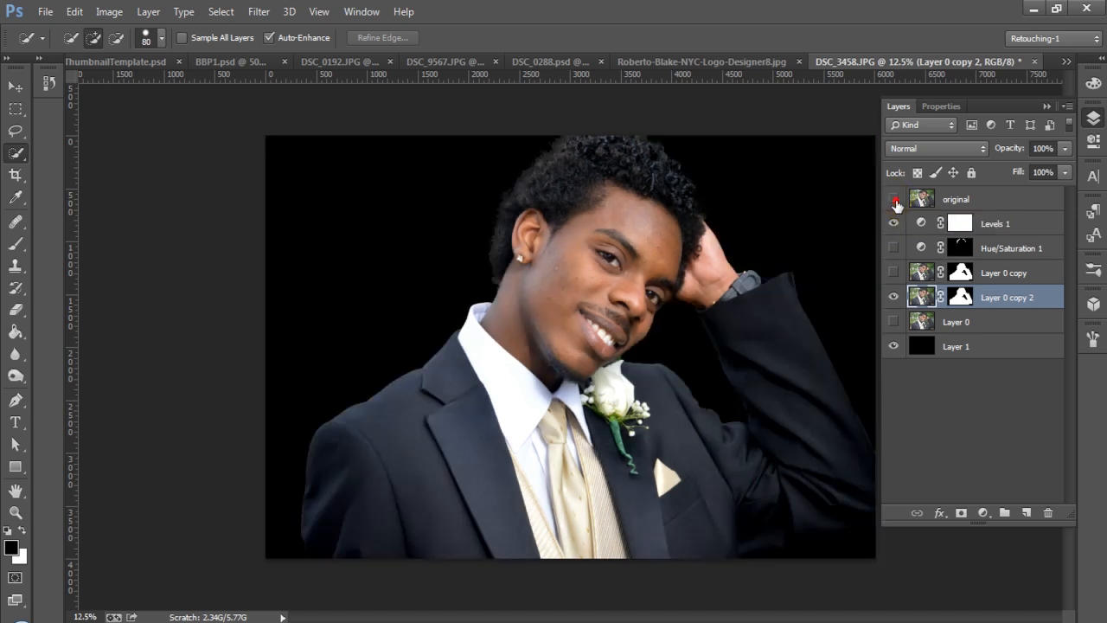
left_click(895, 199)
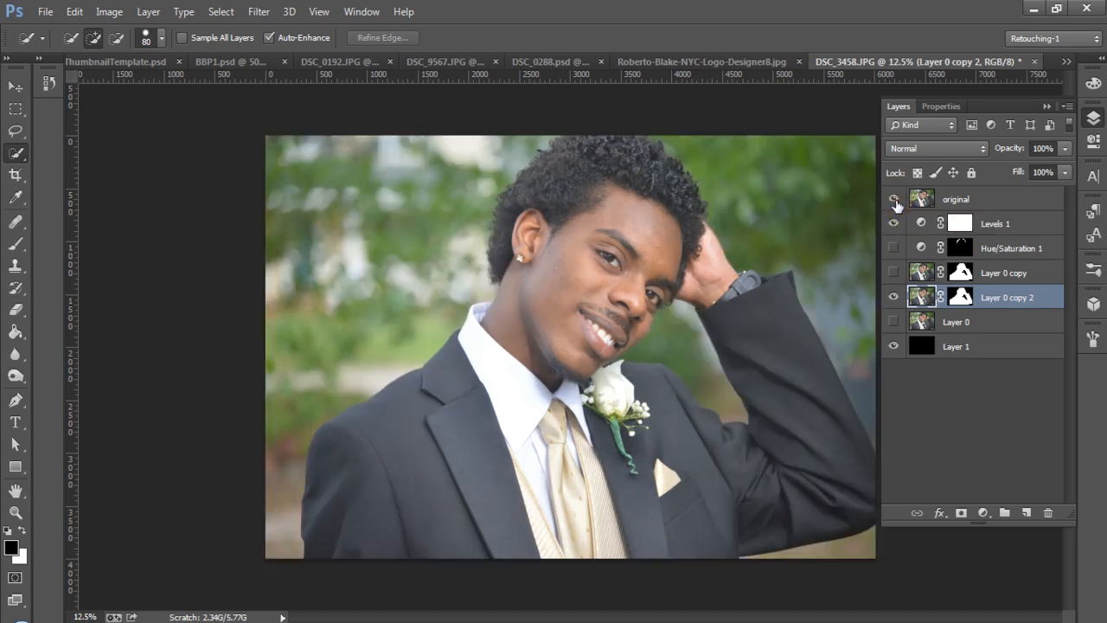
left_click(895, 200)
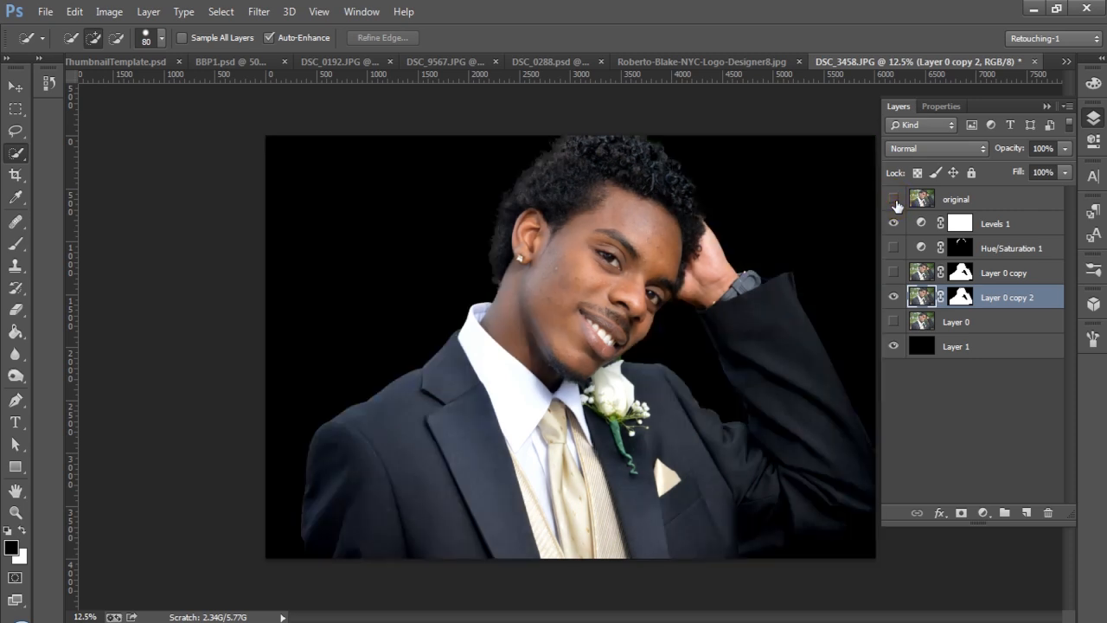
left_click(896, 201)
left_click(895, 201)
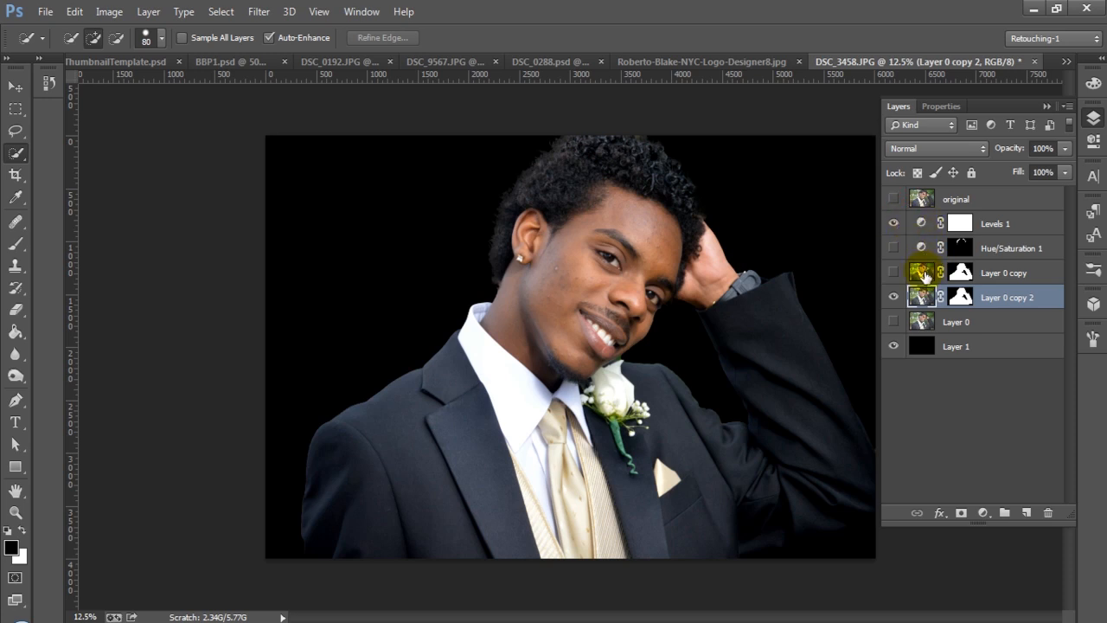
Show the Hue/Saturation 1 adjustment and paint white on its mask along the hair edges with a 125 px Brush
left_click(961, 249)
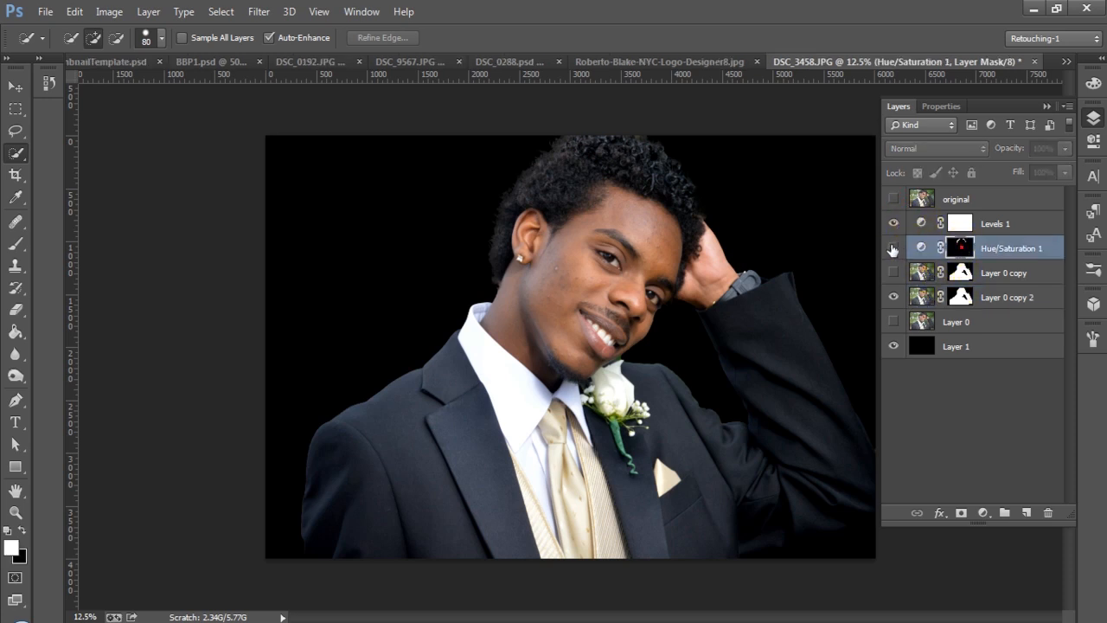
left_click(894, 249)
left_click(958, 246)
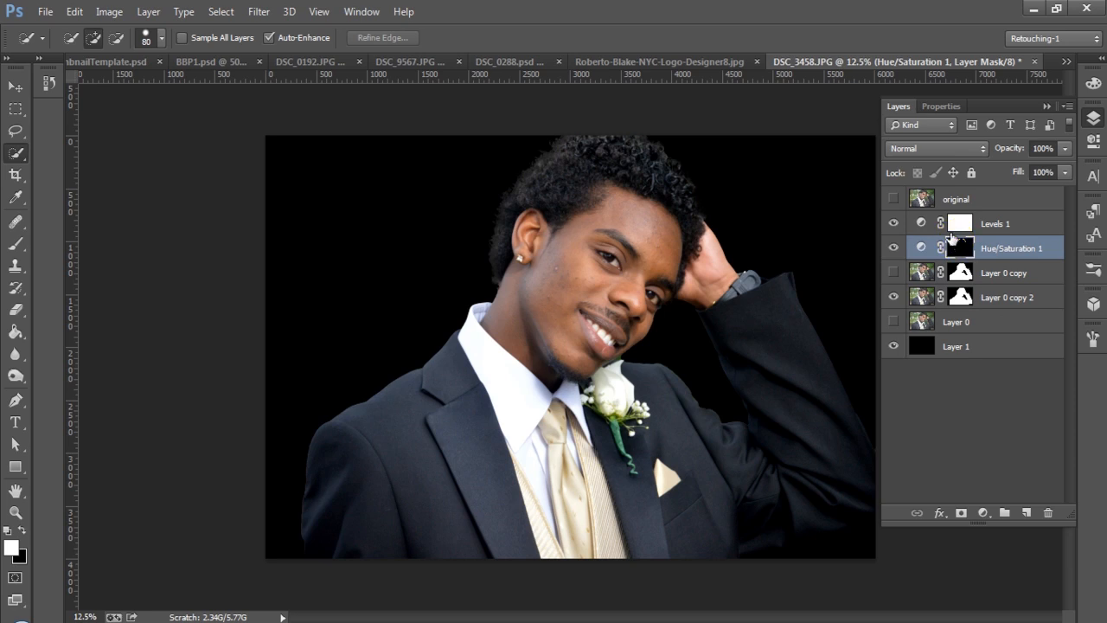
key("b")
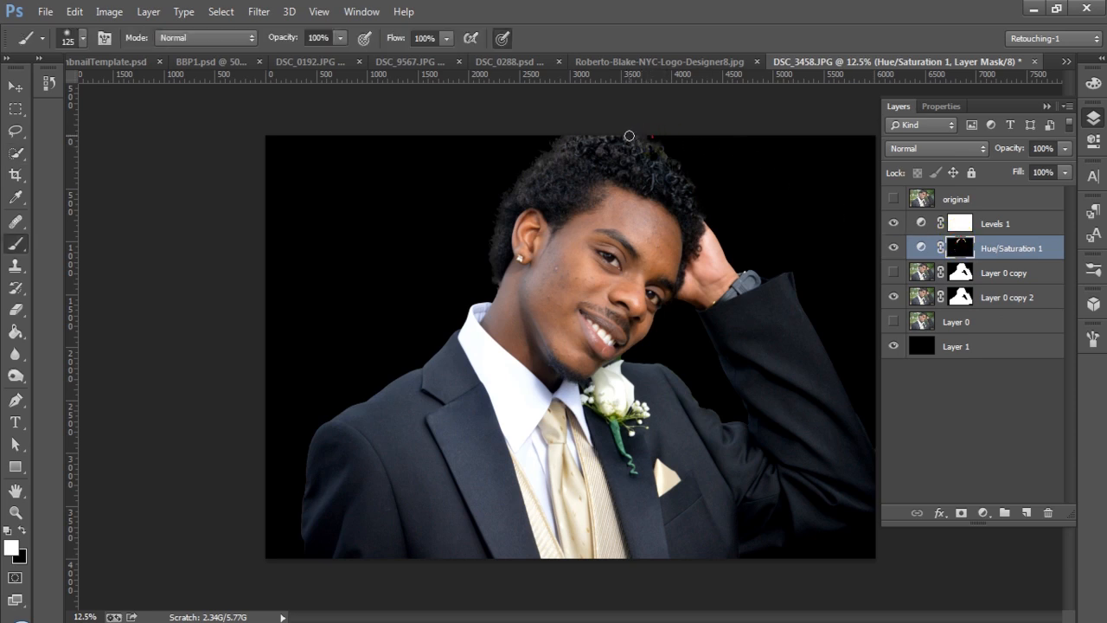
mouse_move(645, 137)
left_mouse_down()
mouse_move(635, 136)
mouse_move(646, 142)
left_mouse_up()
left_click_drag(500, 290, 495, 283)
Inspect the Hue/Saturation 1 adjustment's settings and compare the hair with the adjustment hidden and shown
left_click(919, 249)
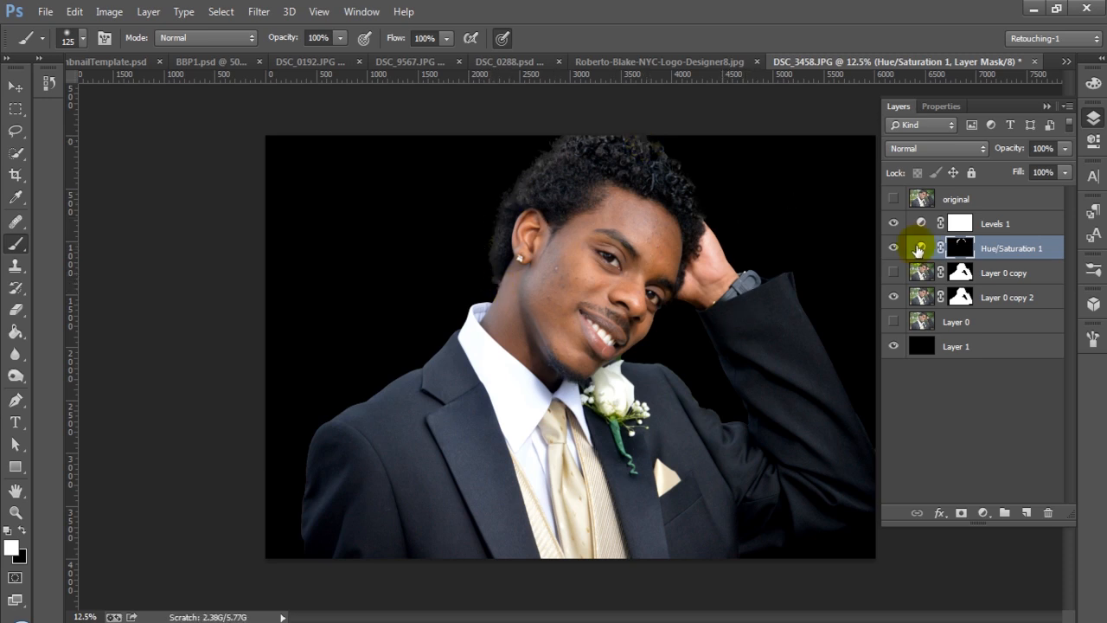
double_click(920, 249)
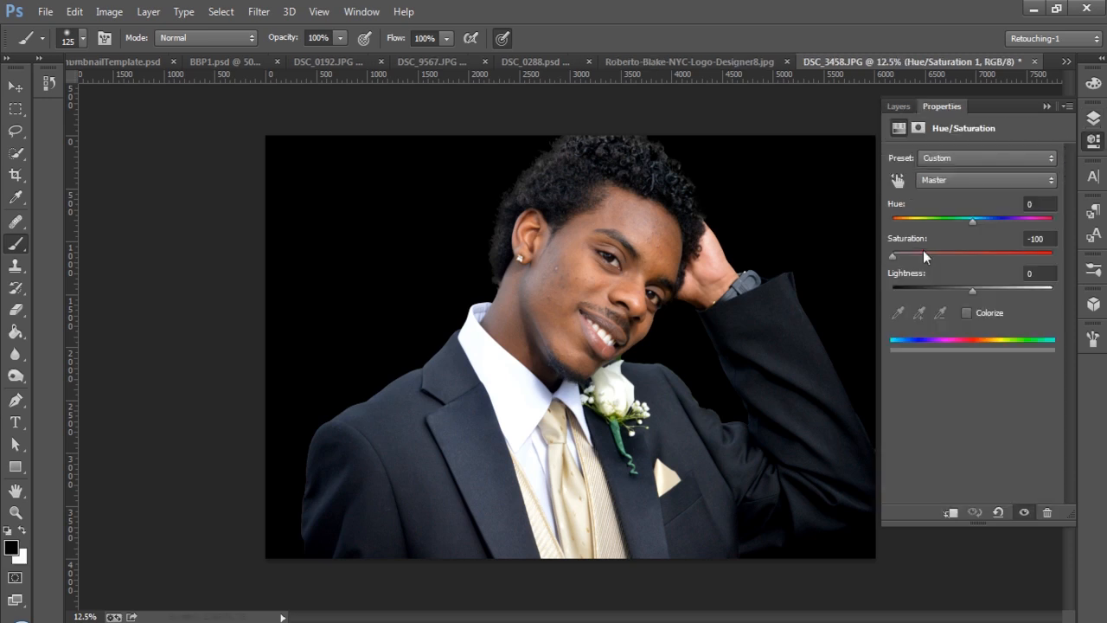
left_click(996, 149)
left_click(899, 106)
left_click(897, 248)
left_click(898, 249)
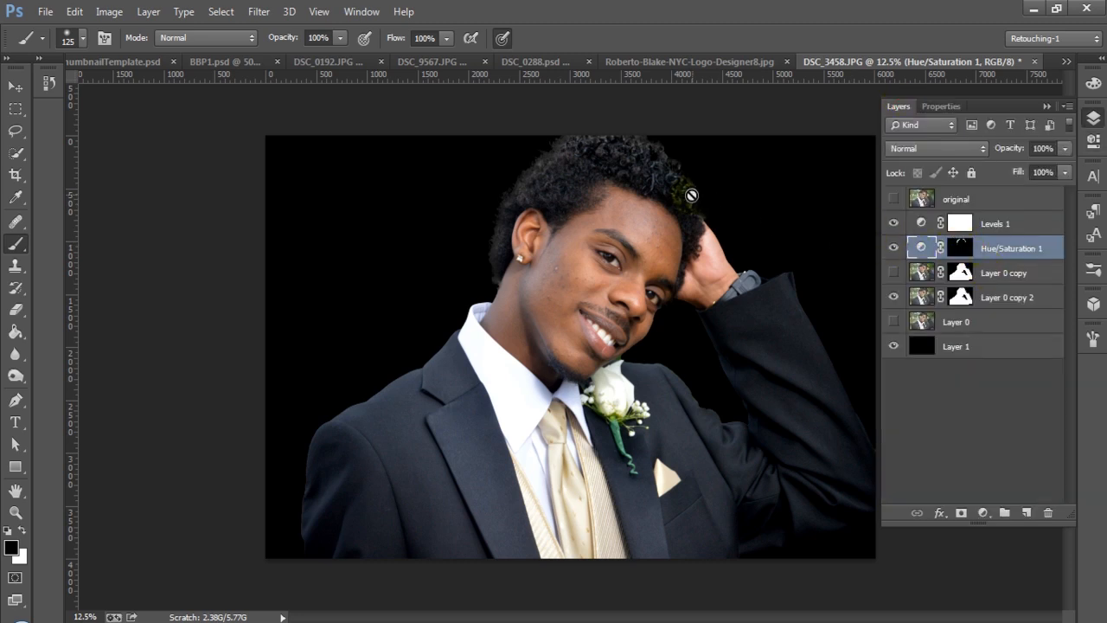
Touch up the Hue/Saturation 1 mask with the 125 px Brush along the hair edge near the raised hand
left_click(961, 248)
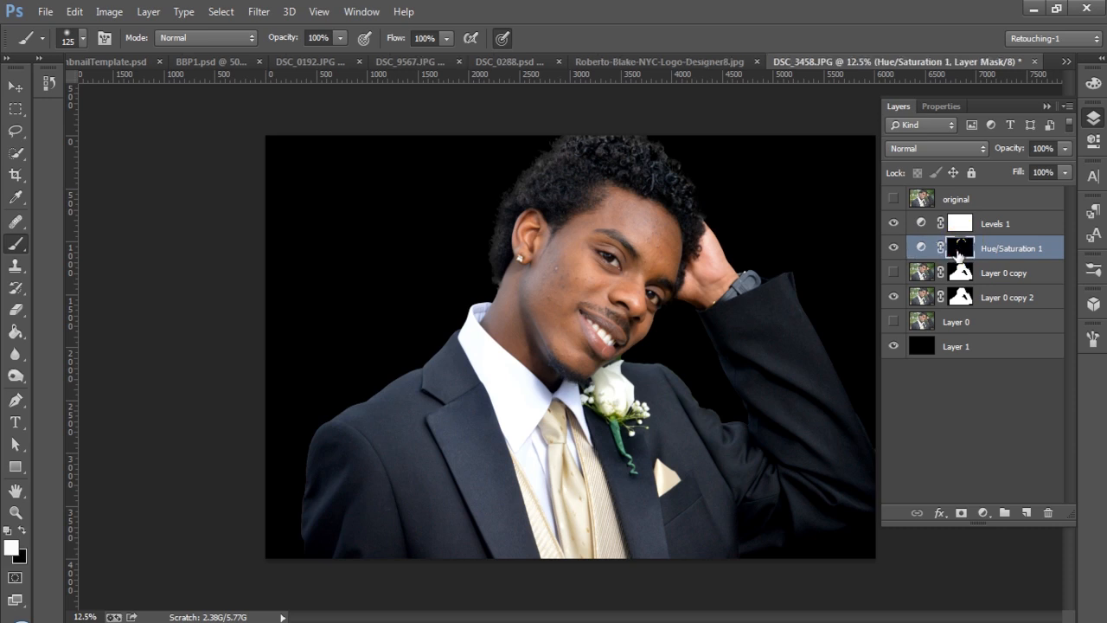
key("x")
left_click_drag(689, 179, 638, 134)
left_click_drag(625, 281, 617, 264)
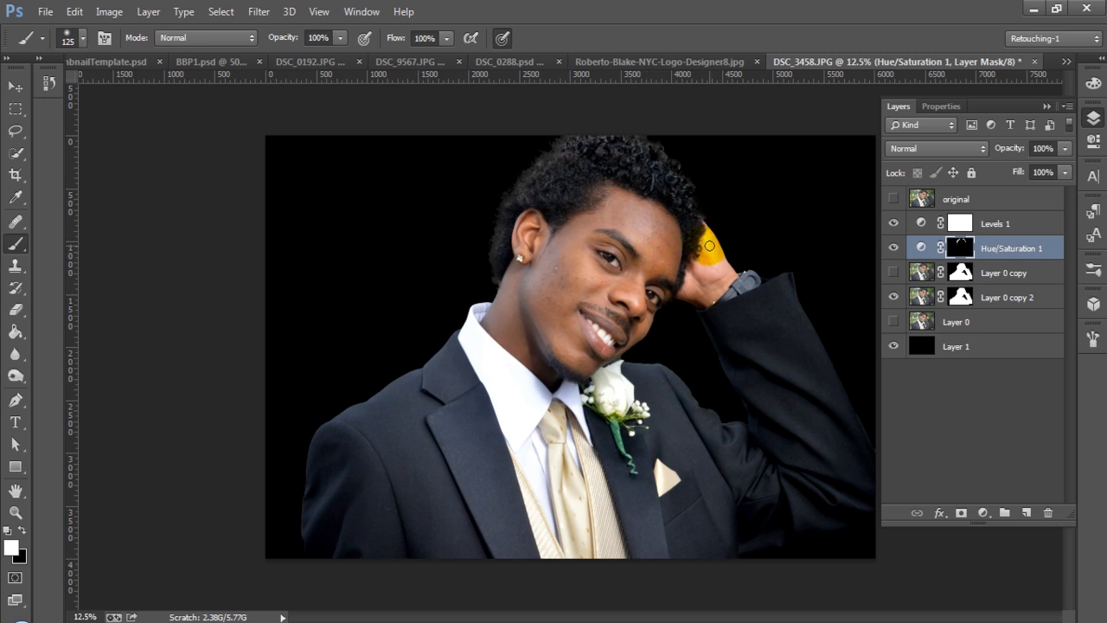
Set the Brush to 45 px and 40% opacity and dab the Hue/Saturation 1 mask at the eye's inner corner
key("bracketleft")
key("ctrl+plus")
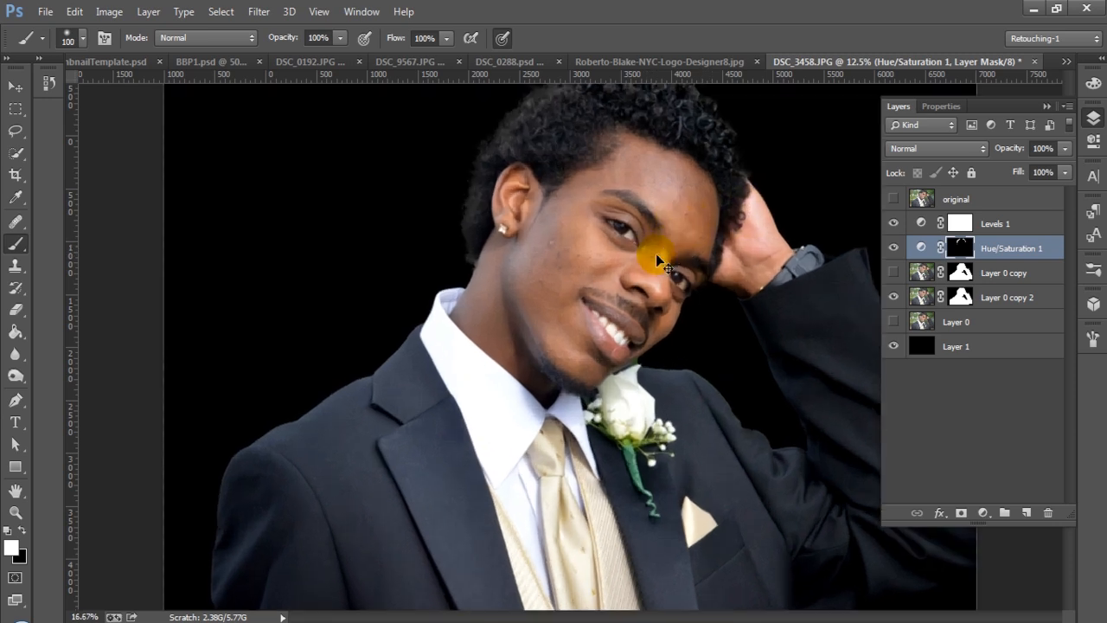
left_click(635, 241)
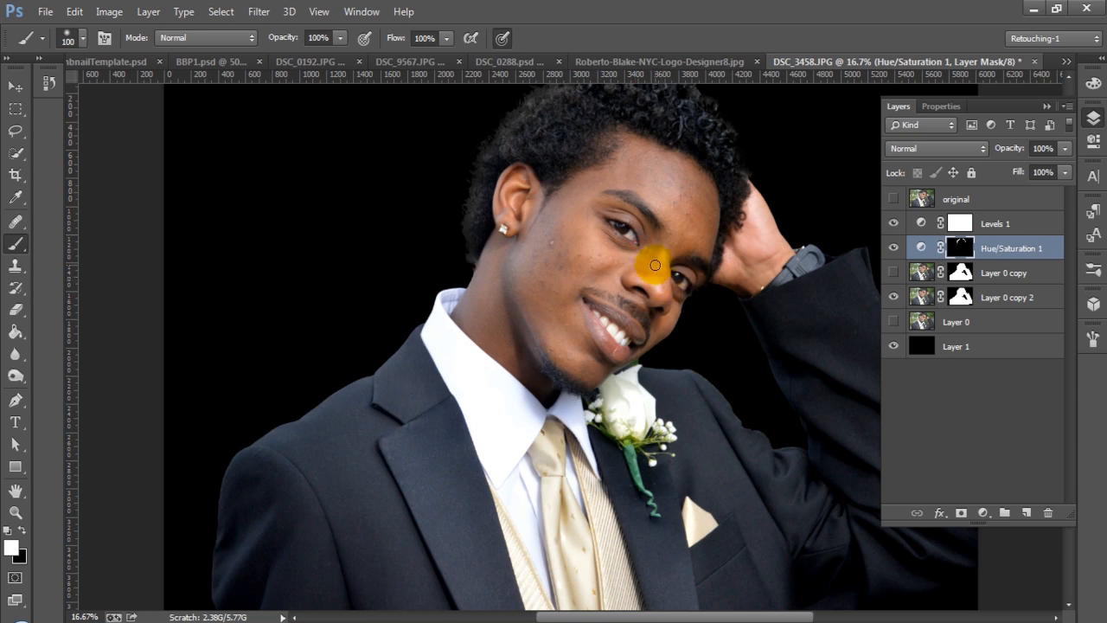
left_click(685, 254)
key("4")
left_click(629, 237)
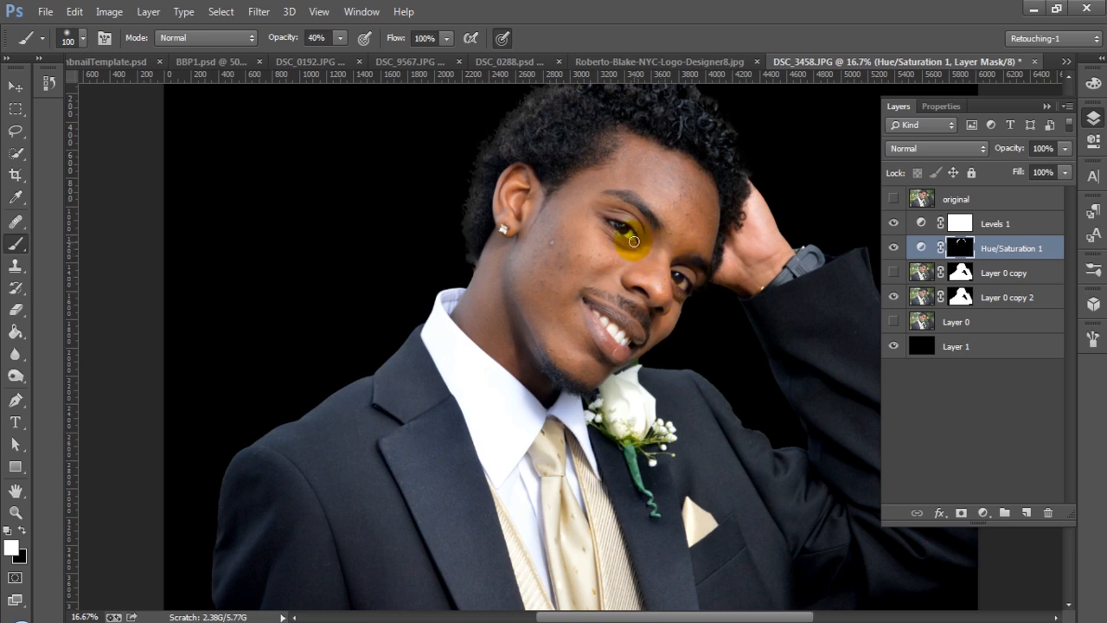
key("bracketleft")
key("bracketleft")
key("bracketleft")
key("bracketleft")
key("bracketleft")
key("bracketleft")
left_click(635, 241)
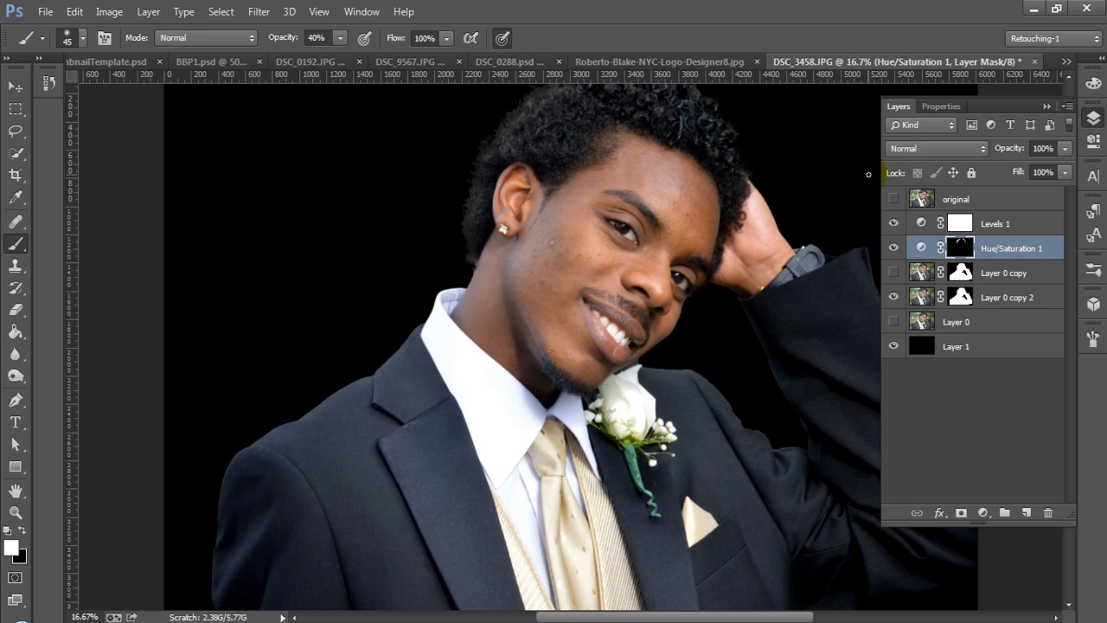
Choose the Spot Healing Brush and add an empty layer directly above Layer 0 copy
left_click(1013, 279)
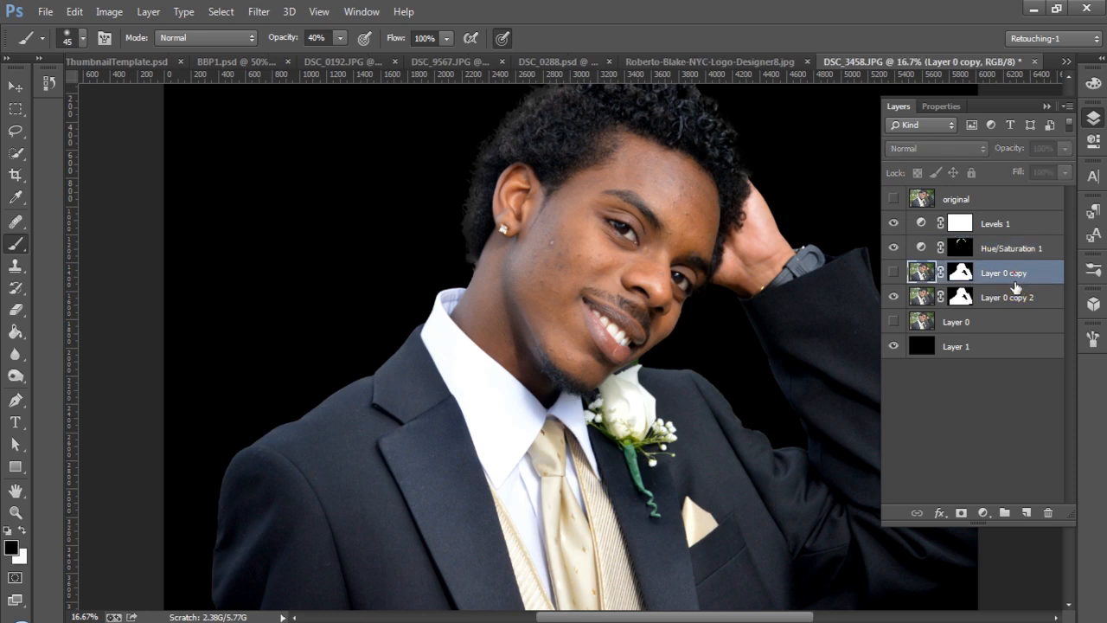
left_click(1026, 513)
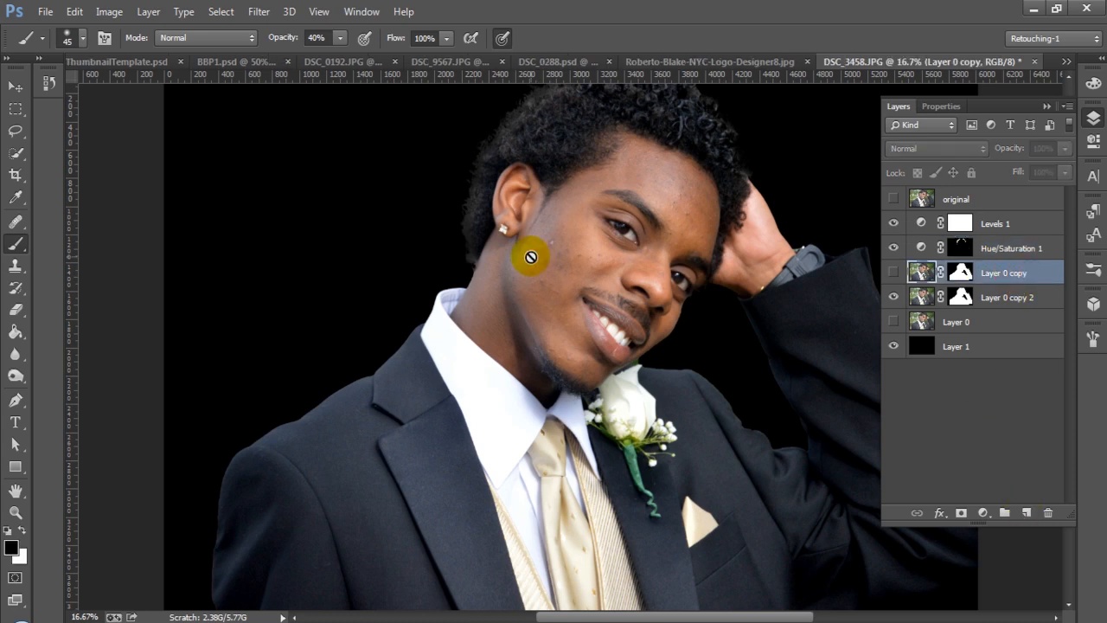
left_click(14, 222)
right_click(23, 227)
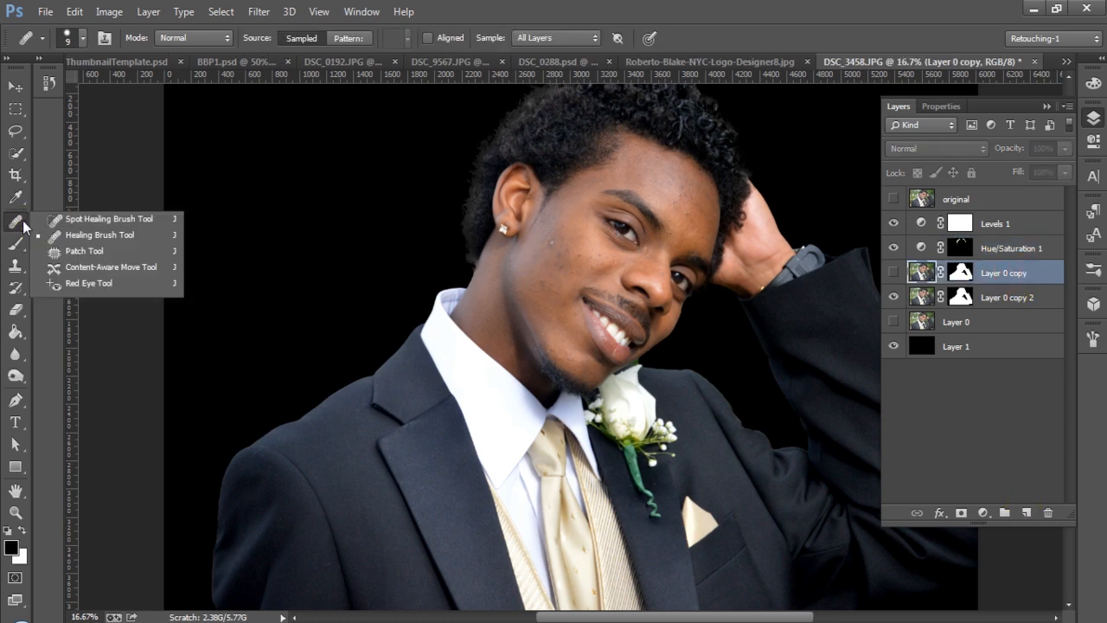
left_click(87, 219)
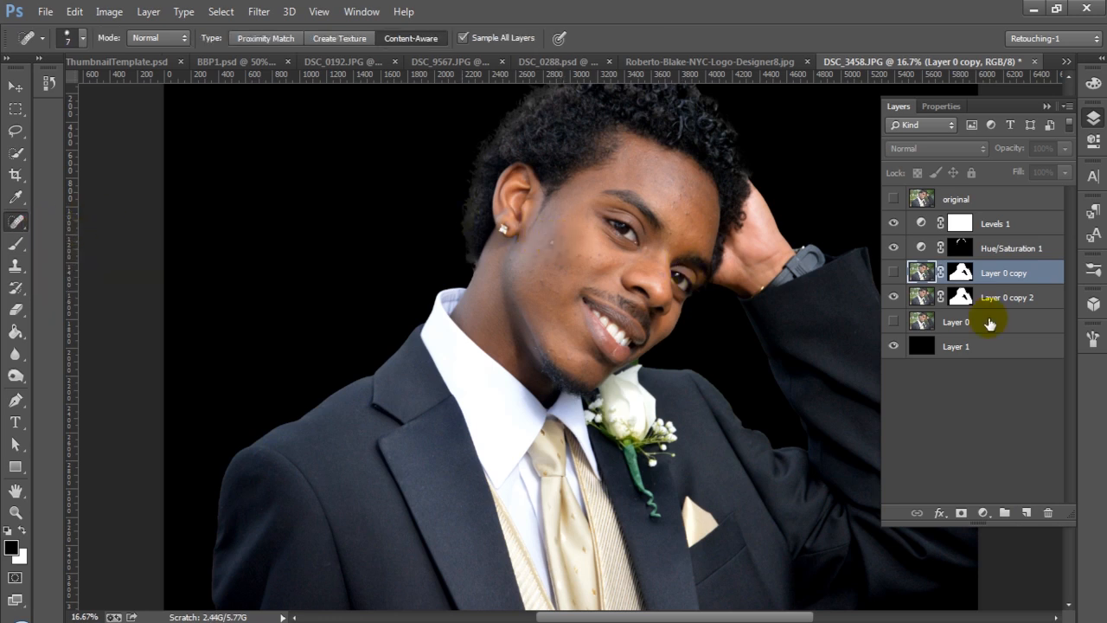
left_click(1027, 512)
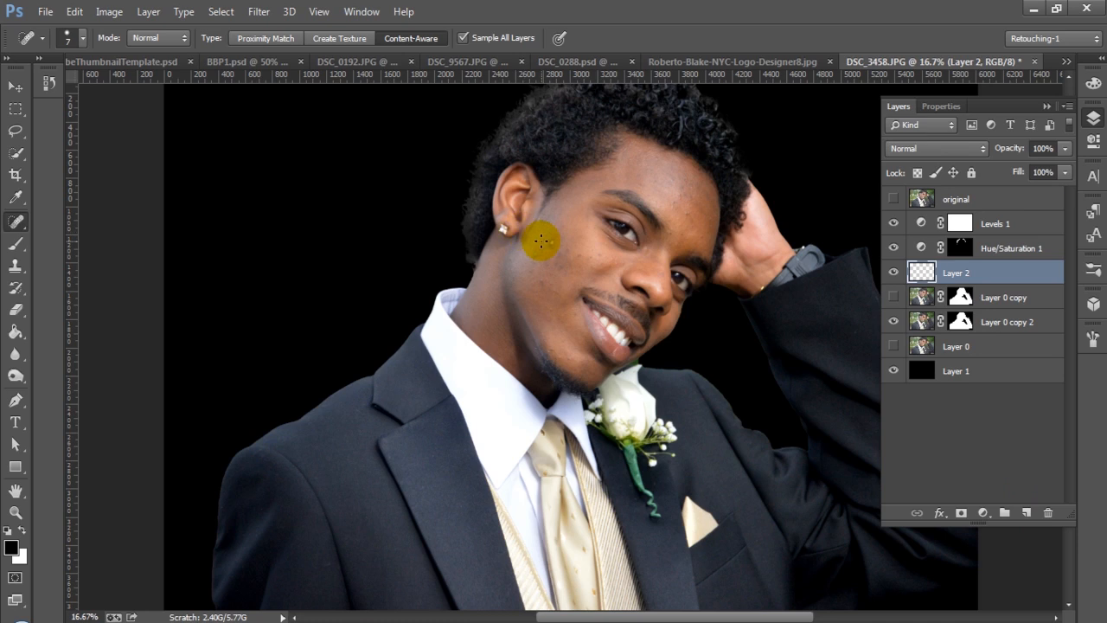
Enlarge the Spot Healing Brush to 100 px and heal the blemishes on the cheek and forehead on the empty layer
key("bracketright")
key("bracketright")
key("bracketright")
key("bracketright")
key("bracketright")
key("bracketright")
key("bracketright")
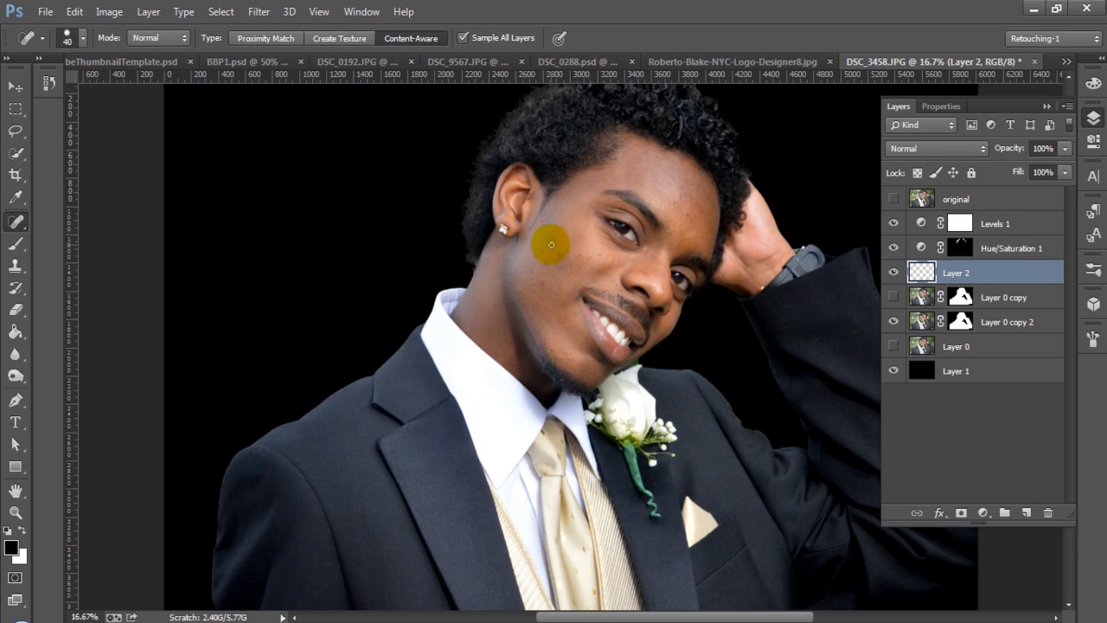
key("bracketright")
key("bracketright")
key("bracketright")
key("bracketright")
key("bracketright")
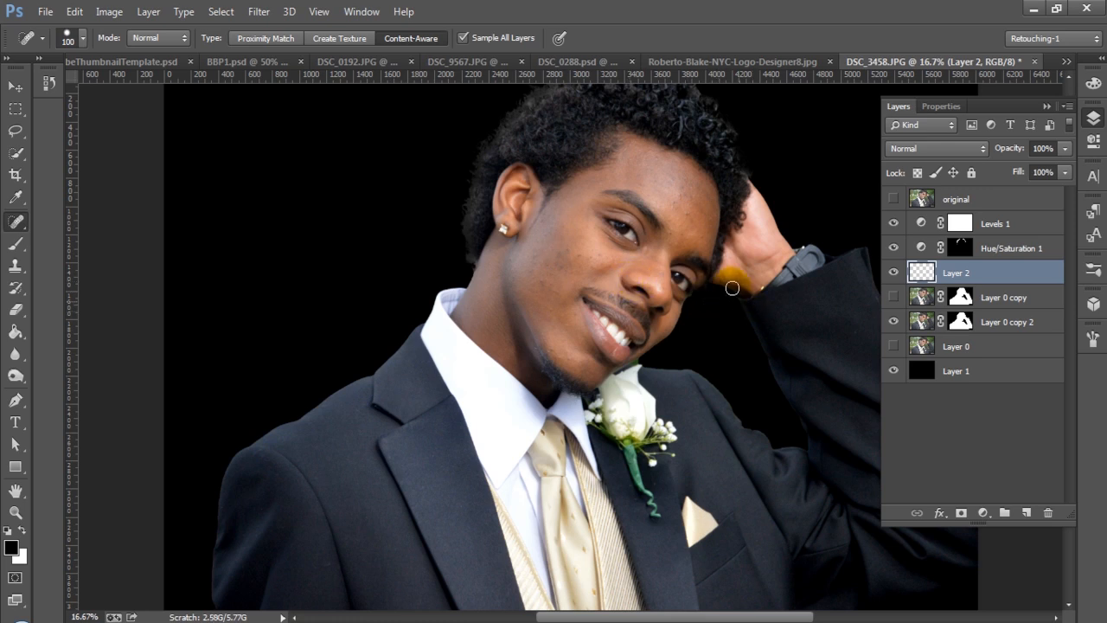
left_click(692, 216)
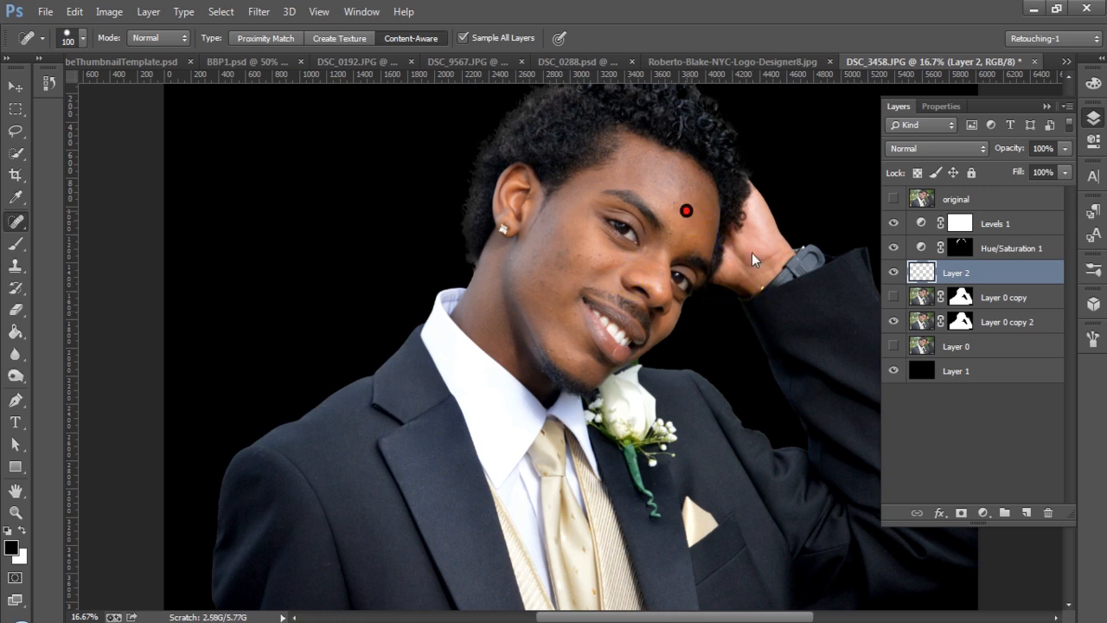
left_click(675, 196)
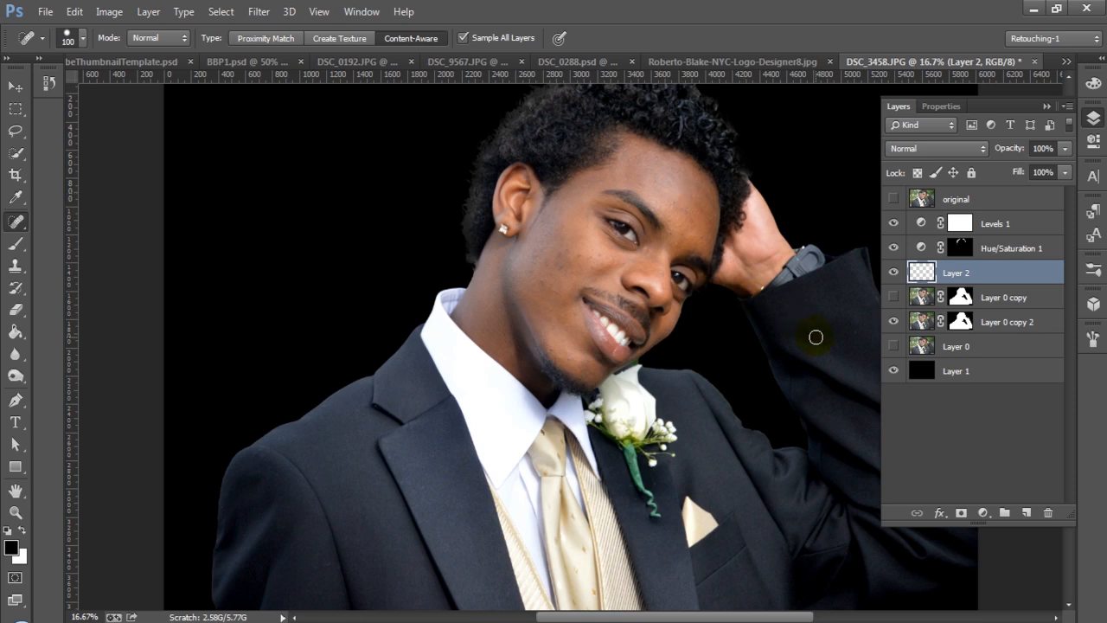
left_click(541, 282)
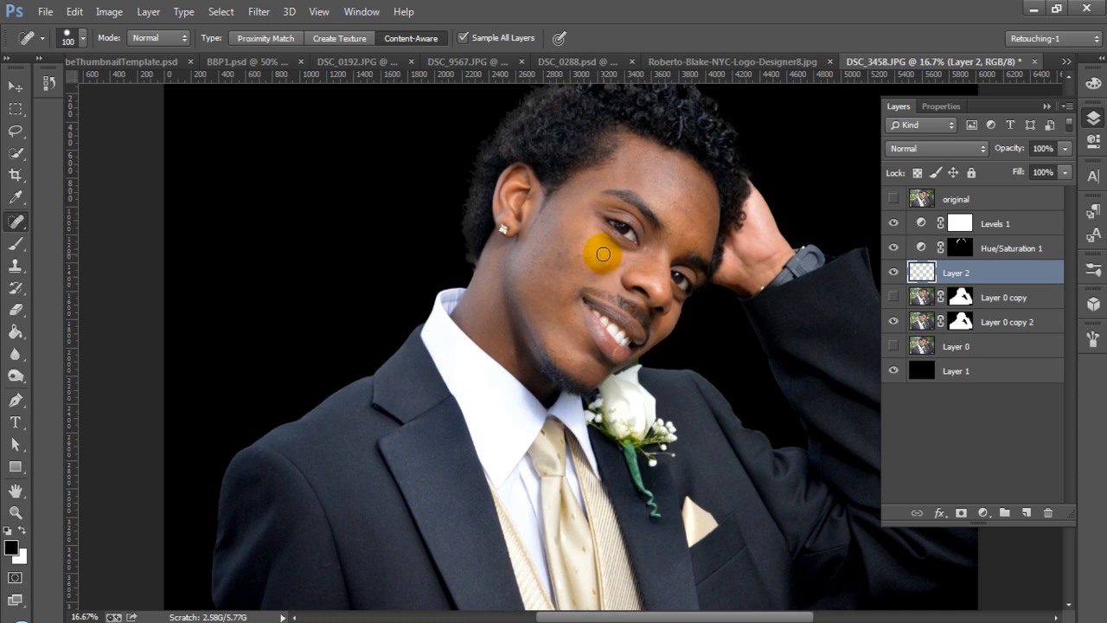